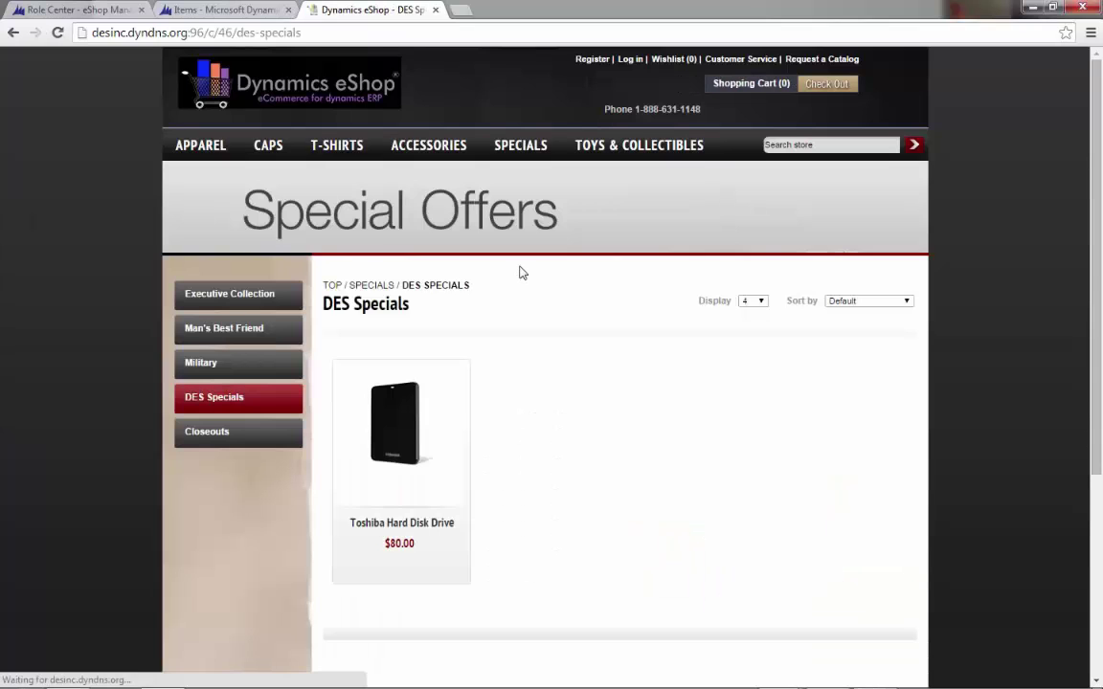
- Check the Toshiba Hard Disk Drive eShop page ($80.00, 190 in stock), then return to NAV Items
{"action": "left_click", "coordinate": [409, 413]}
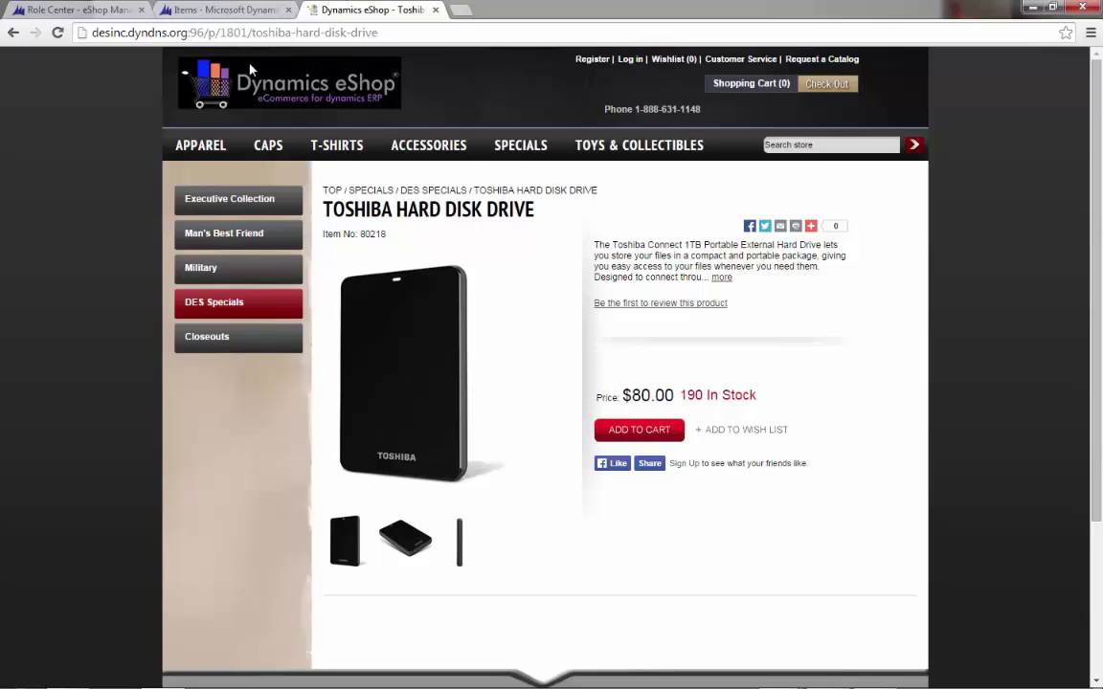
{"action": "left_click", "coordinate": [230, 7]}
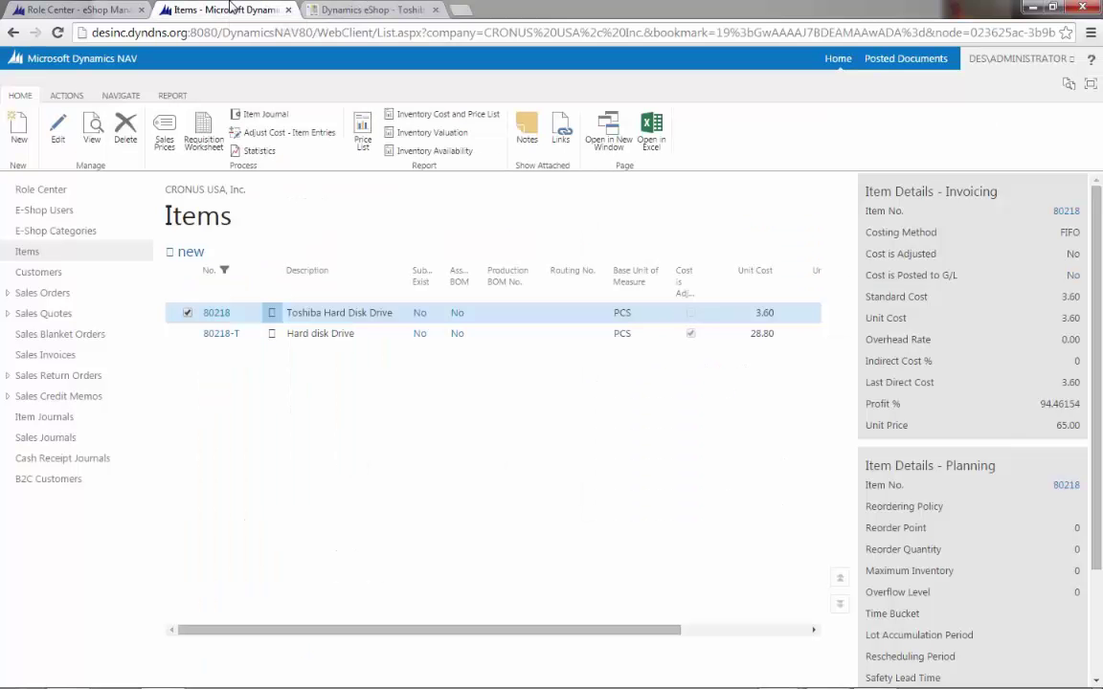
- Change item 80218's Unit Price to 85 on its card, then reload the Toshiba eShop product page
{"action": "left_click", "coordinate": [216, 313]}
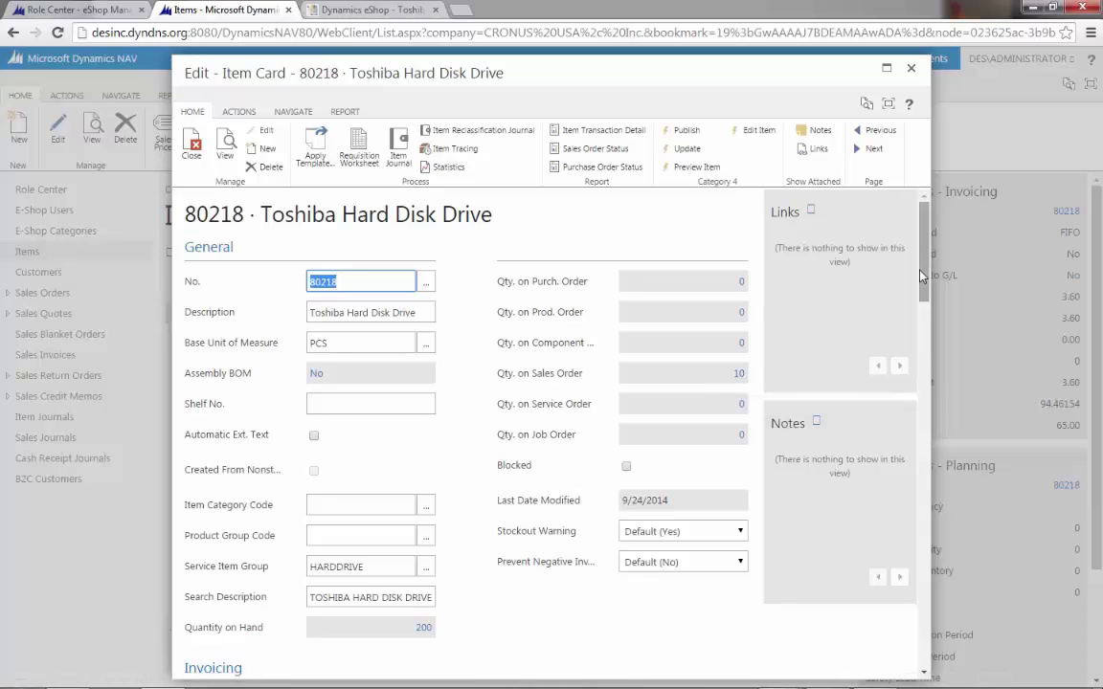
{"action": "scroll", "coordinate": [700, 477], "scroll_direction": "down", "scroll_amount": 5}
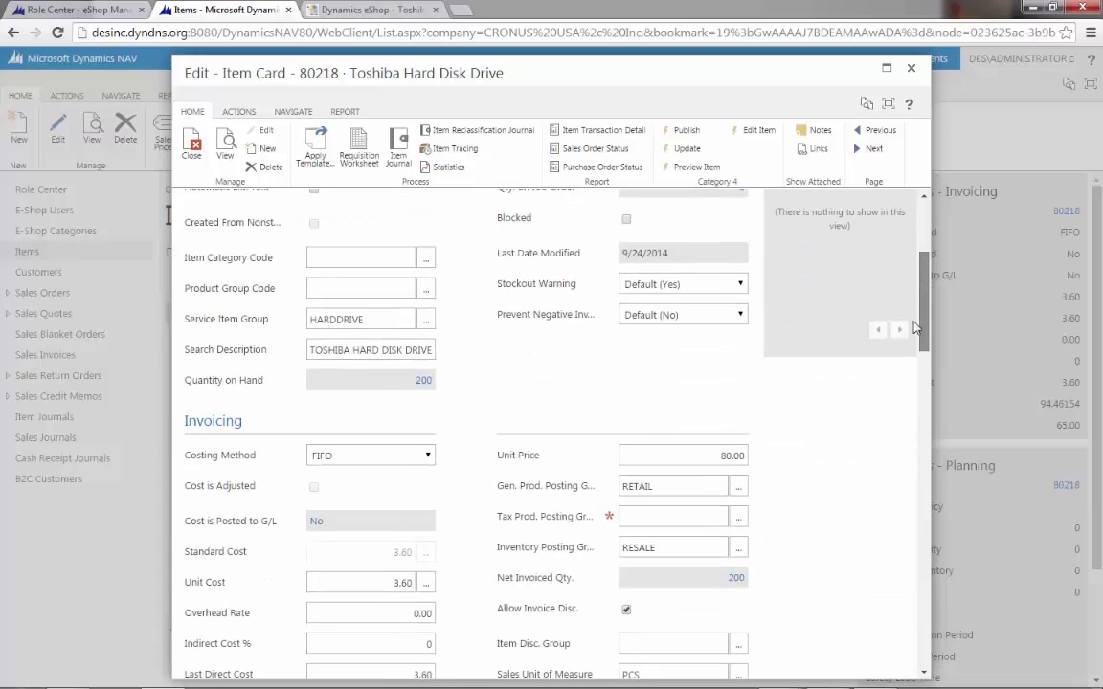
{"action": "left_click", "coordinate": [710, 451]}
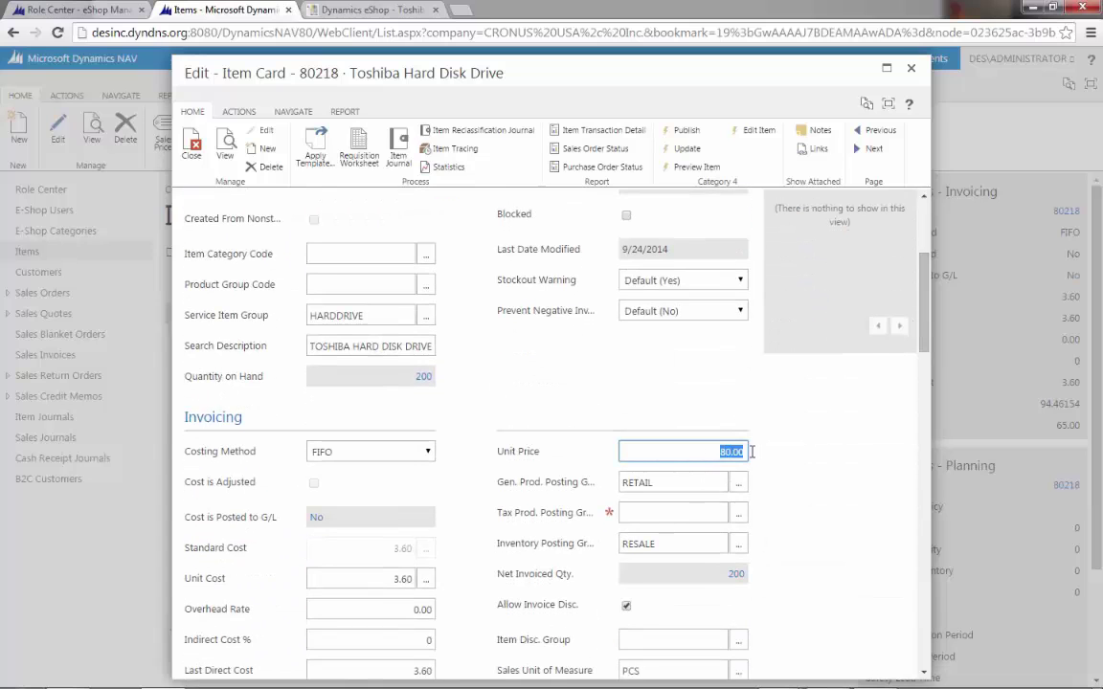
{"action": "type", "text": "85"}
{"action": "left_click", "coordinate": [866, 150]}
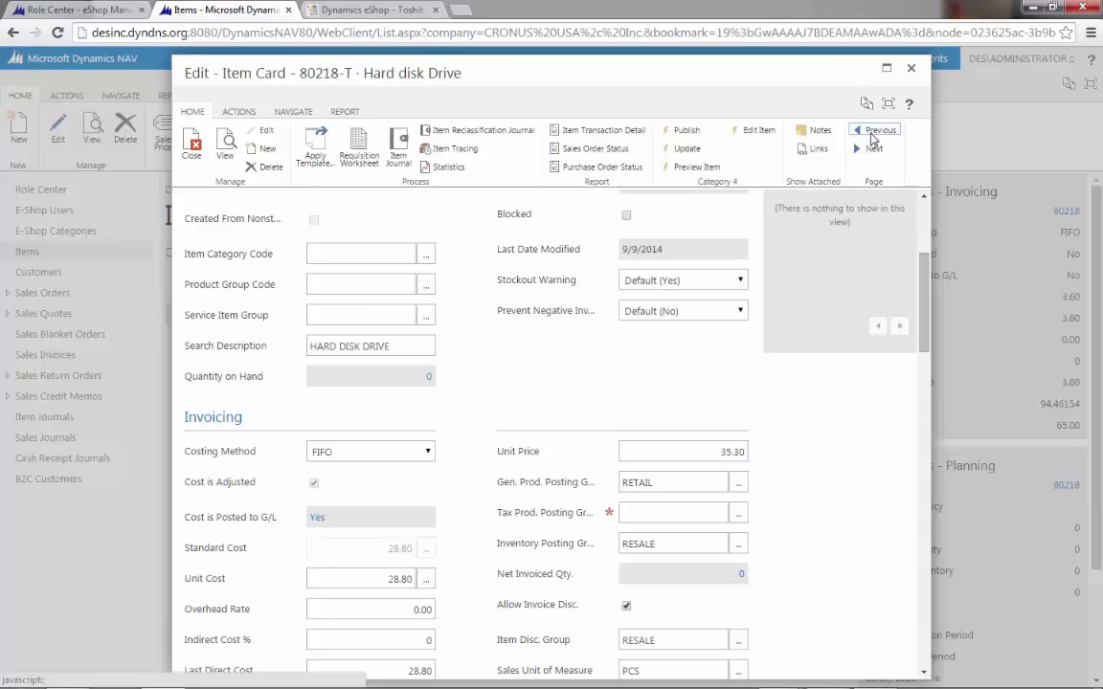
{"action": "left_click", "coordinate": [876, 130]}
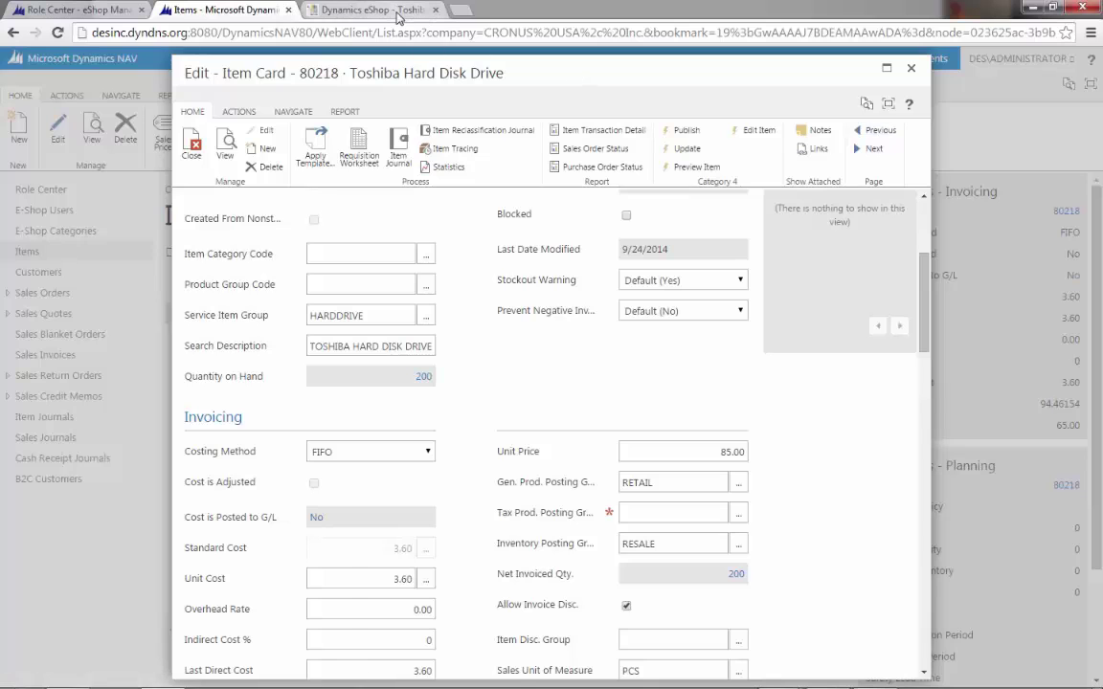
{"action": "left_click", "coordinate": [361, 13]}
{"action": "left_click", "coordinate": [420, 33]}
- Reload the eShop page, present the B2B Scenario slide, and return to the NAV Role Center
{"action": "key", "text": "Return"}
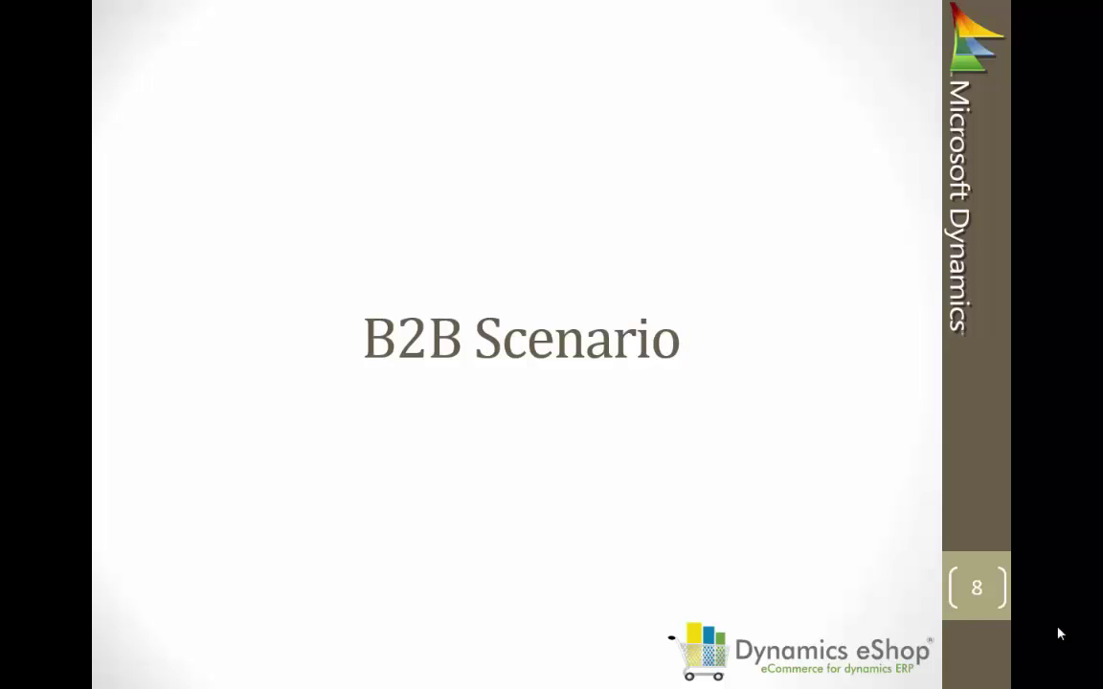
{"action": "key", "text": "alt+Tab"}
{"action": "key", "text": "Tab"}
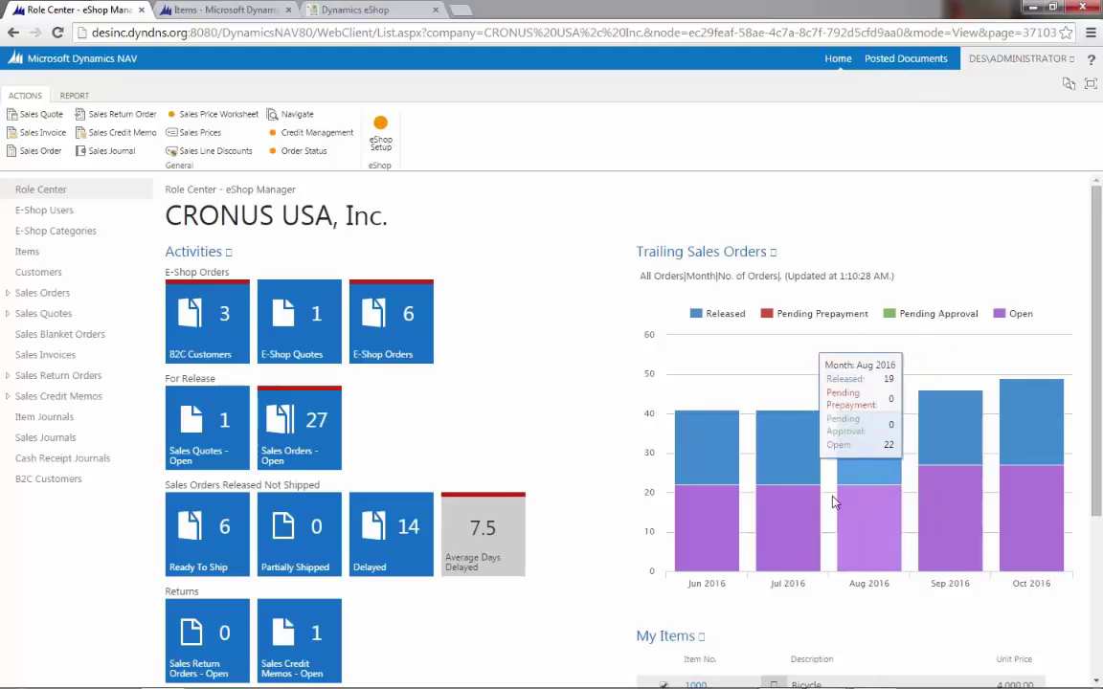
- Review the E-Shop Users list, return to the Role Center, then go to the eShop storefront
{"action": "left_click", "coordinate": [43, 211]}
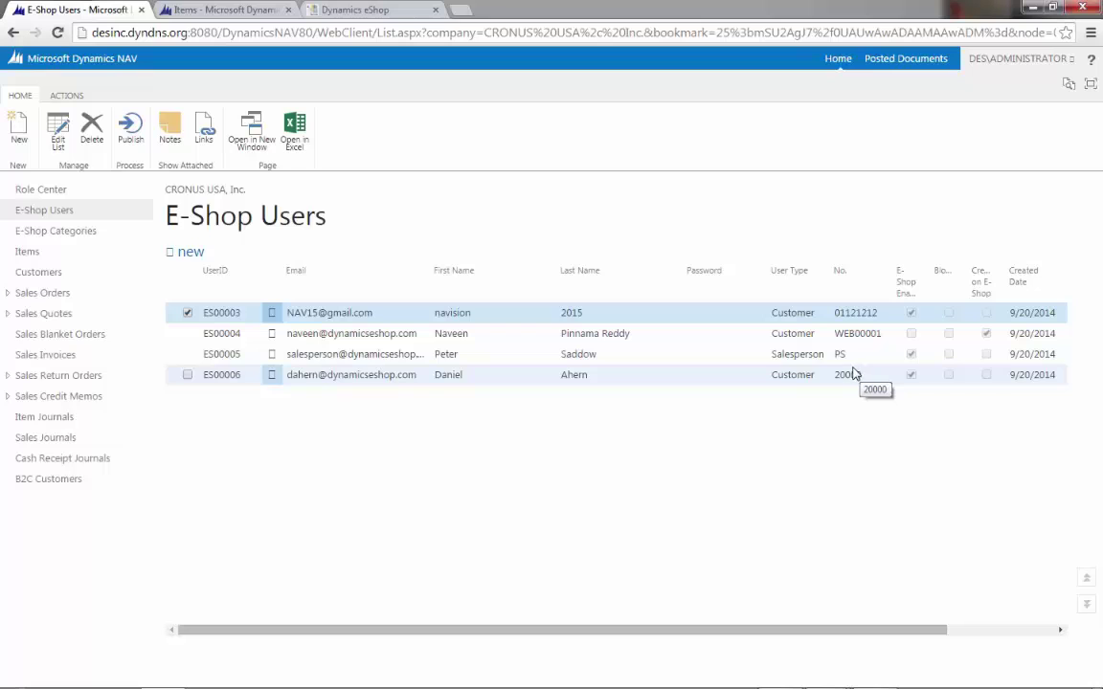
{"action": "left_click", "coordinate": [36, 198]}
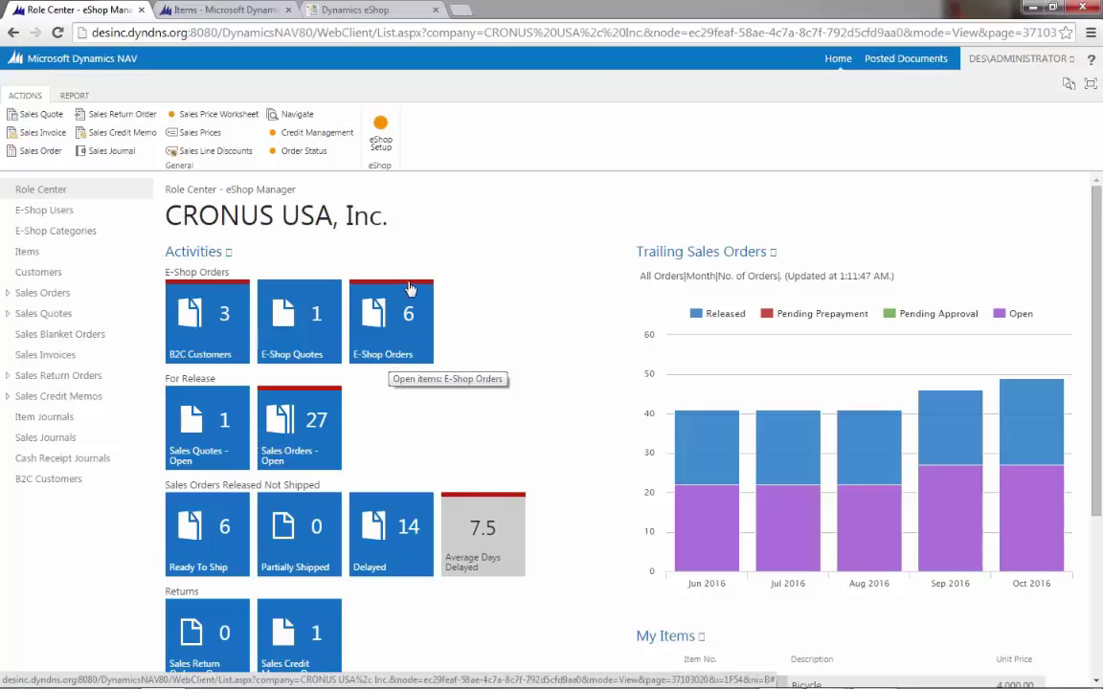
{"action": "left_click", "coordinate": [348, 8]}
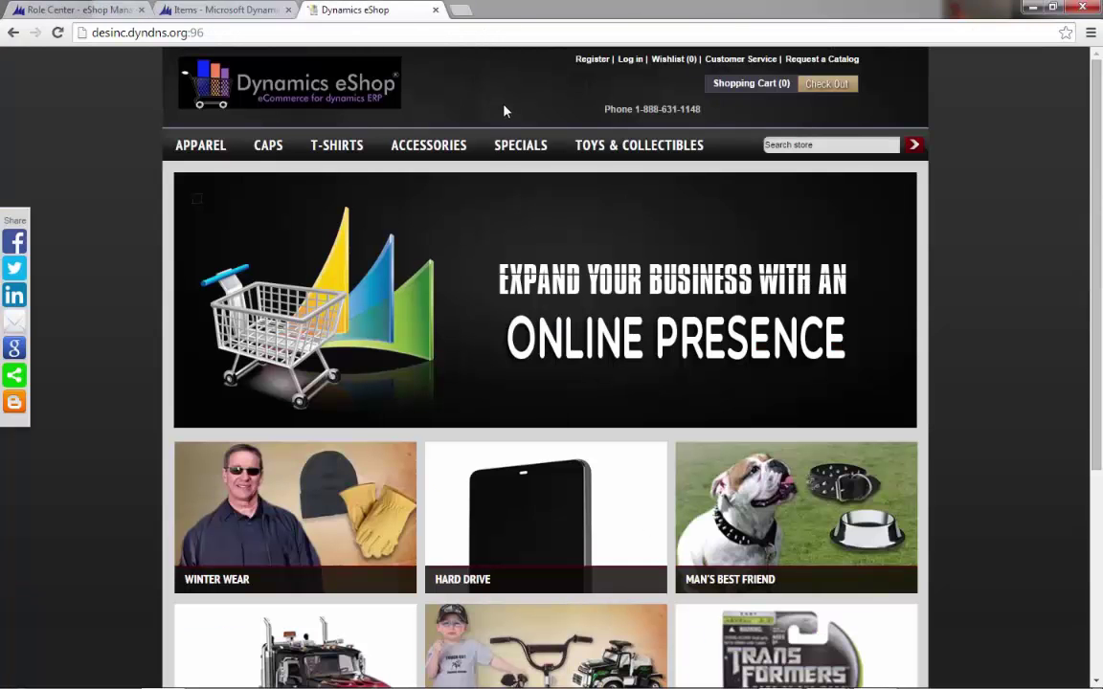
- Log in with the saved customer credentials and open the Toshiba drive under SPECIALS > DES Specials
{"action": "left_click", "coordinate": [631, 60]}
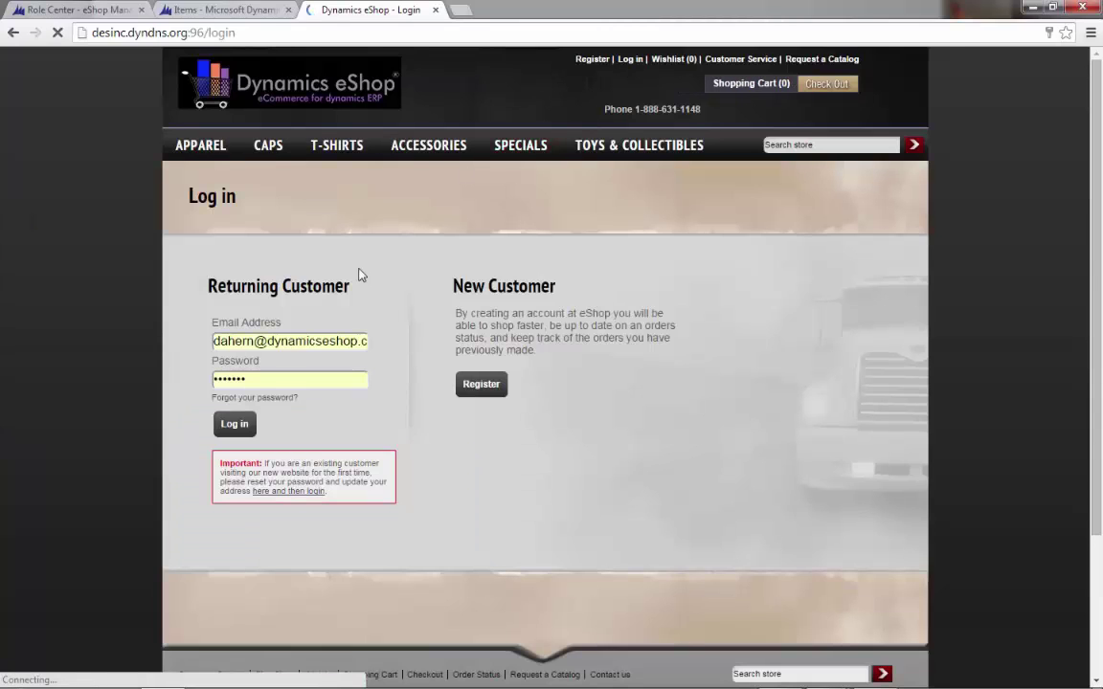
{"action": "left_click", "coordinate": [236, 425]}
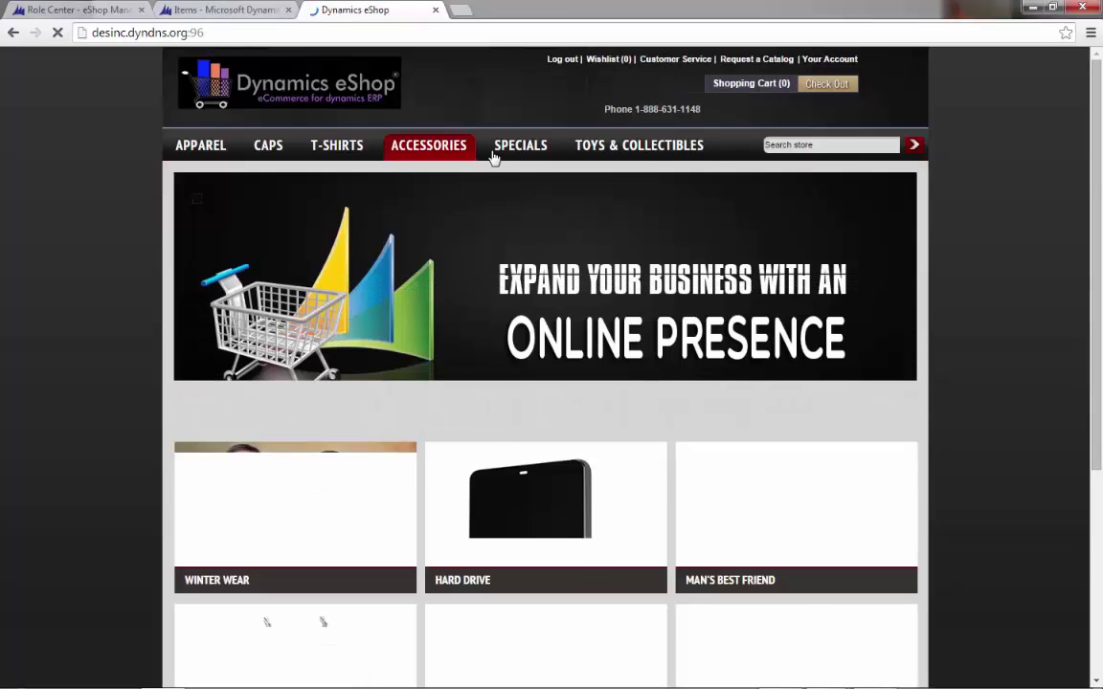
{"action": "mouse_move", "coordinate": [494, 156]}
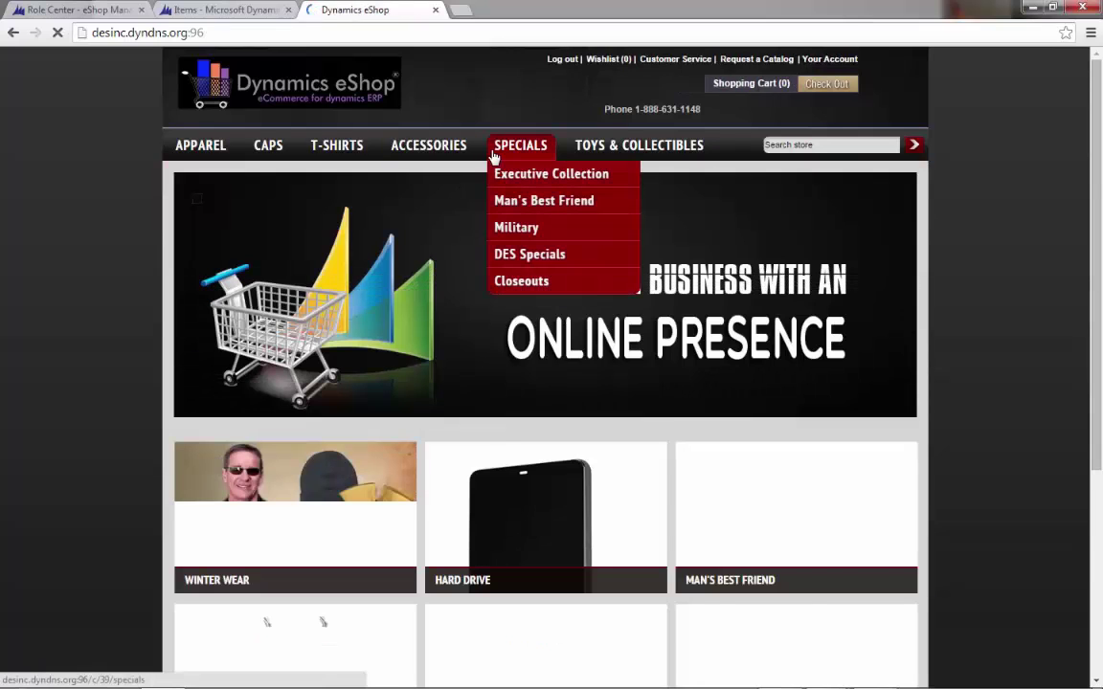
{"action": "left_click", "coordinate": [516, 260]}
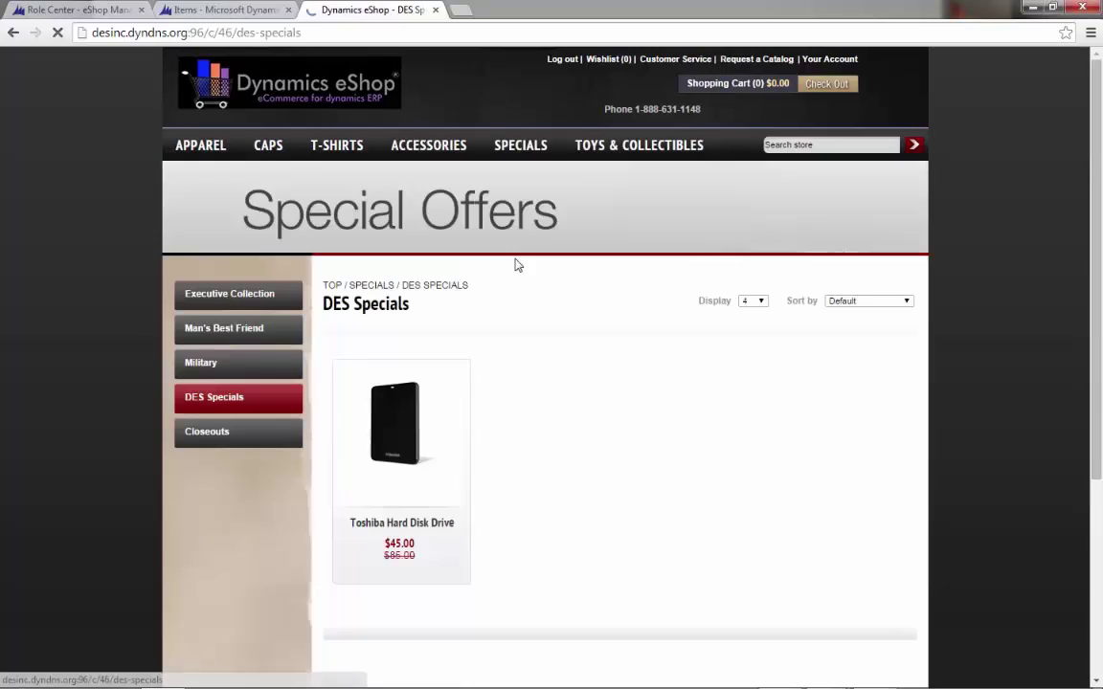
{"action": "left_click", "coordinate": [405, 410]}
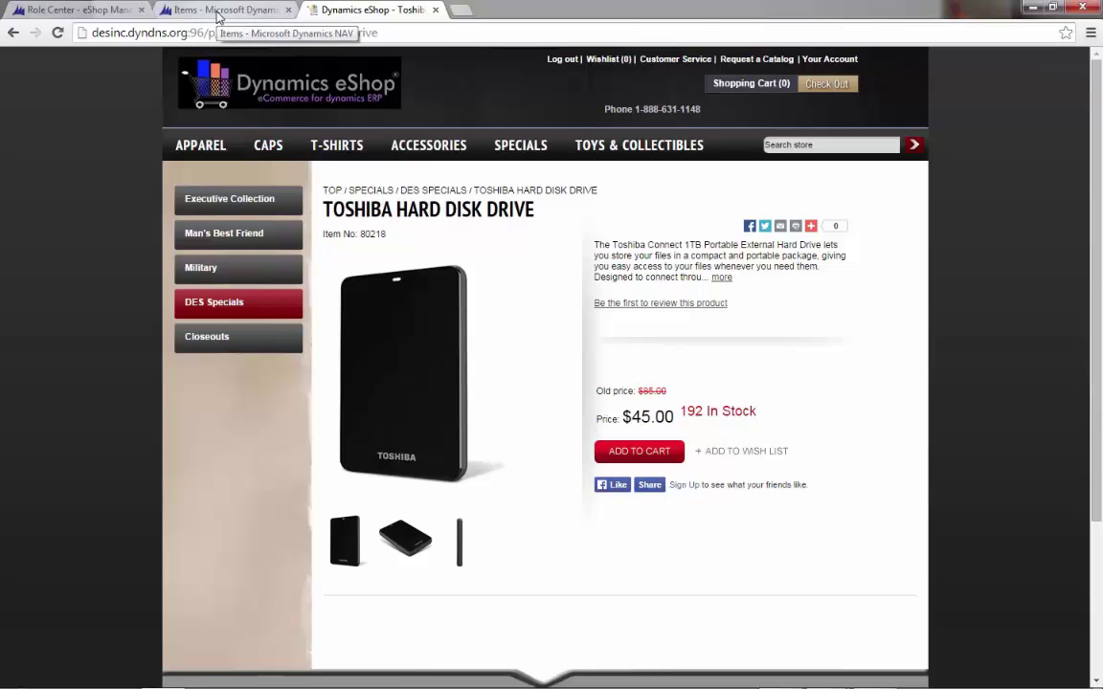
- Show item 80218's customer sales prices (35.00 and 45.00) in NAV, then return to the eShop page
{"action": "left_click", "coordinate": [218, 12]}
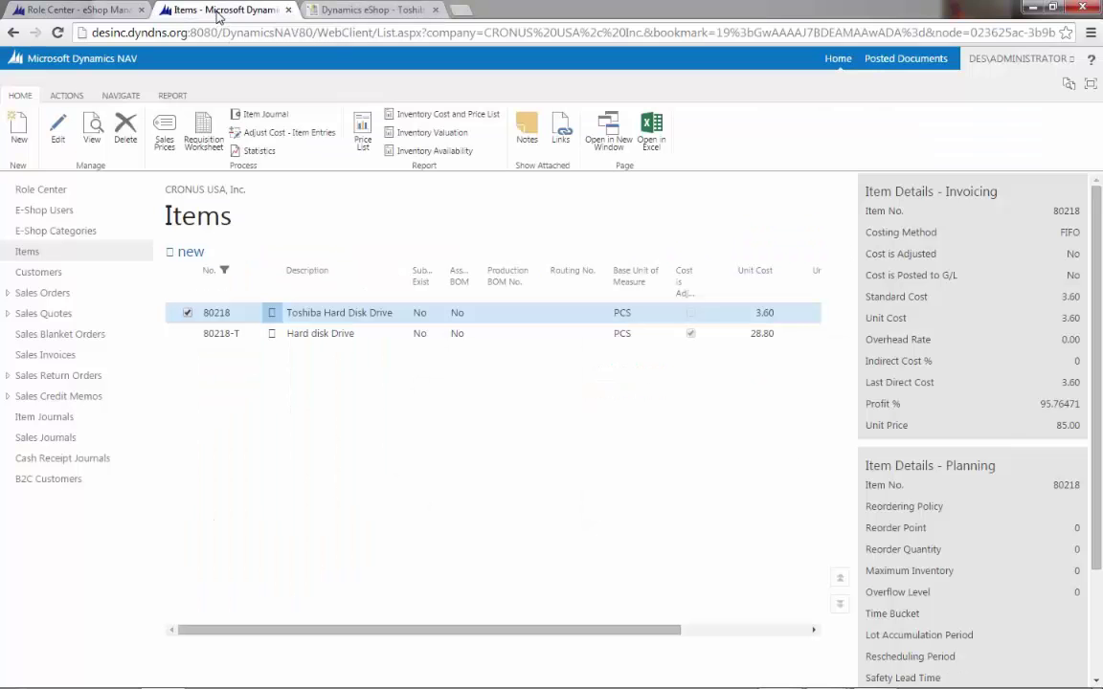
{"action": "left_click", "coordinate": [215, 314]}
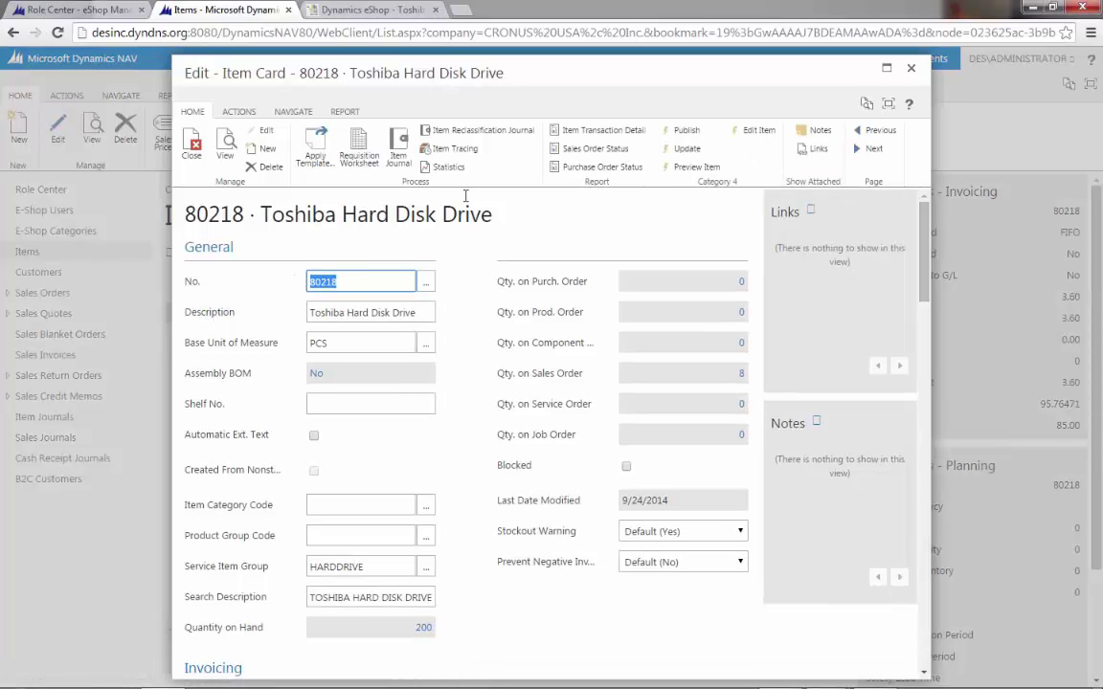
{"action": "left_click", "coordinate": [294, 112]}
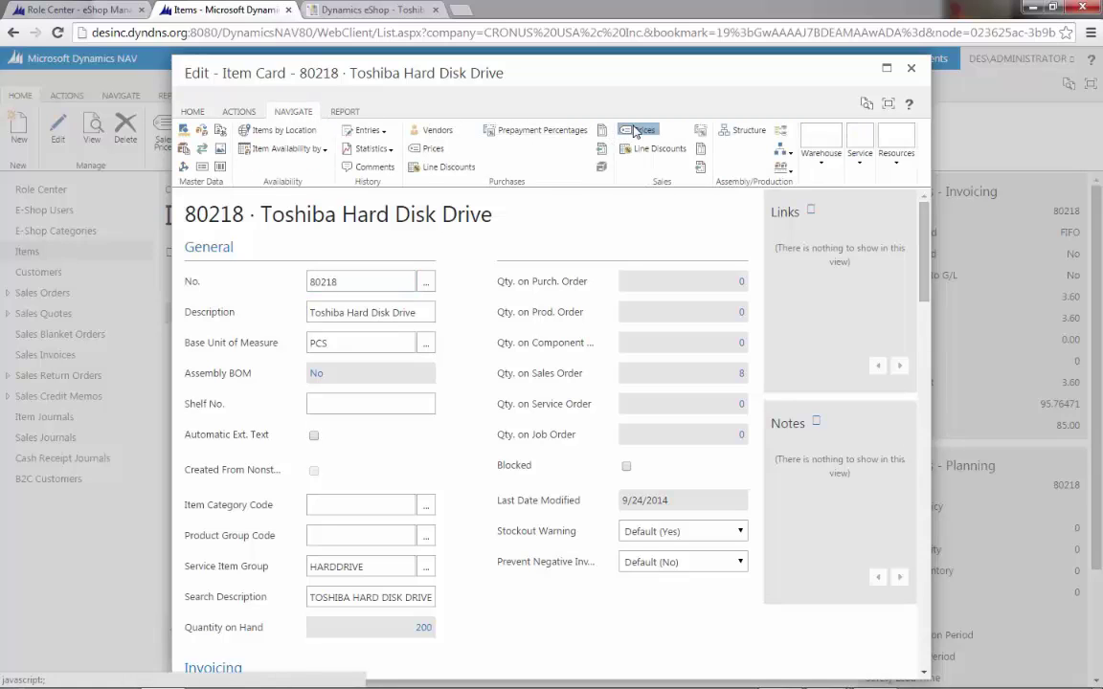
{"action": "left_click", "coordinate": [632, 130]}
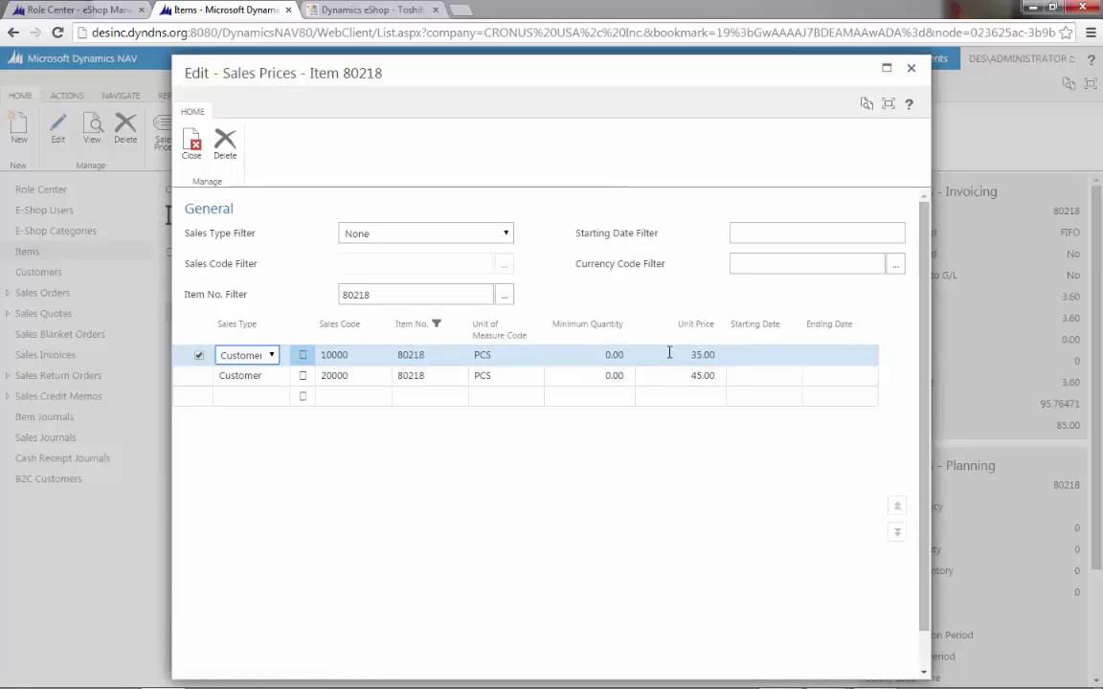
{"action": "left_click", "coordinate": [702, 375]}
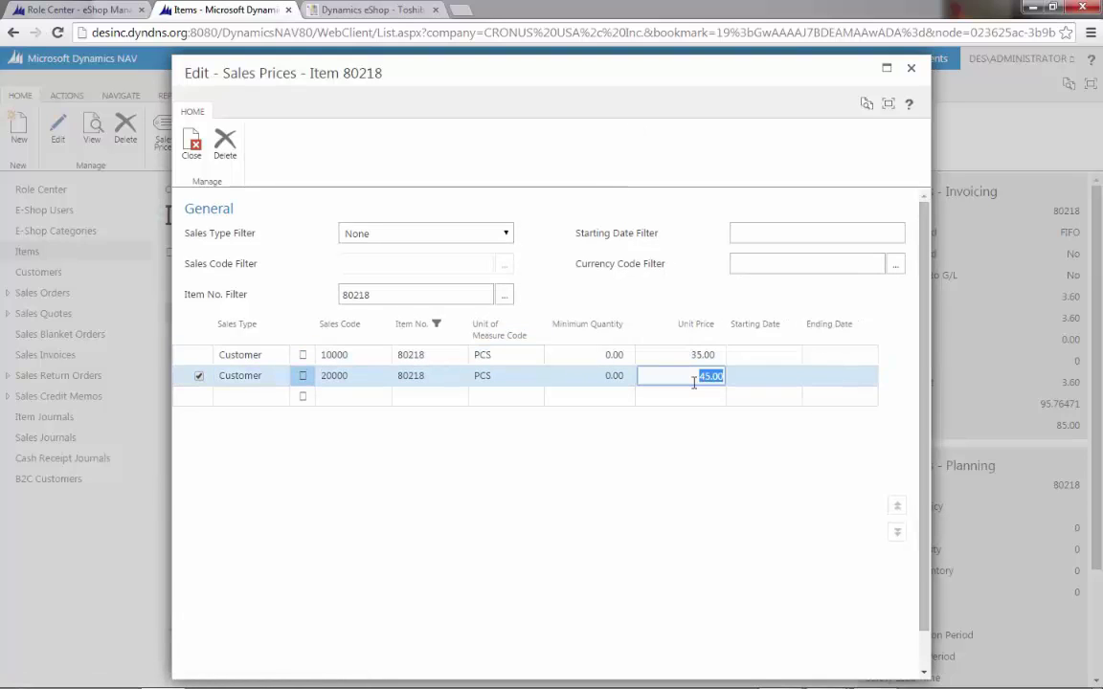
{"action": "left_click", "coordinate": [363, 10]}
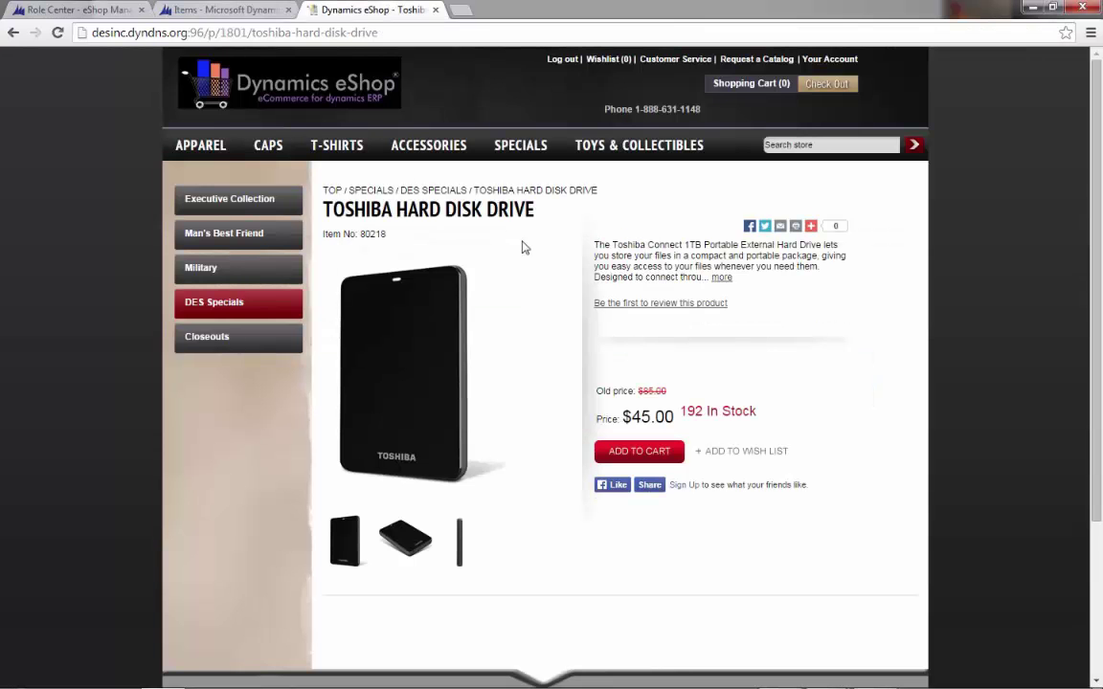
- Add one Toshiba Hard Disk Drive at $45.00 to the cart and view the $47.70 total
{"action": "left_click", "coordinate": [636, 452]}
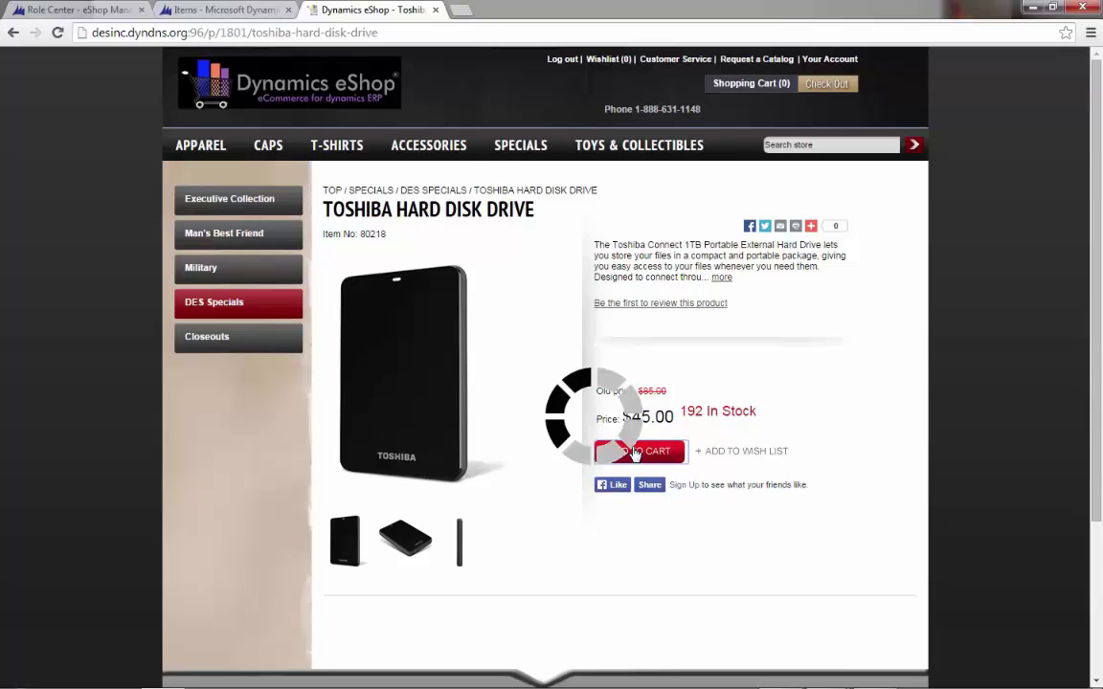
{"action": "left_click", "coordinate": [695, 86]}
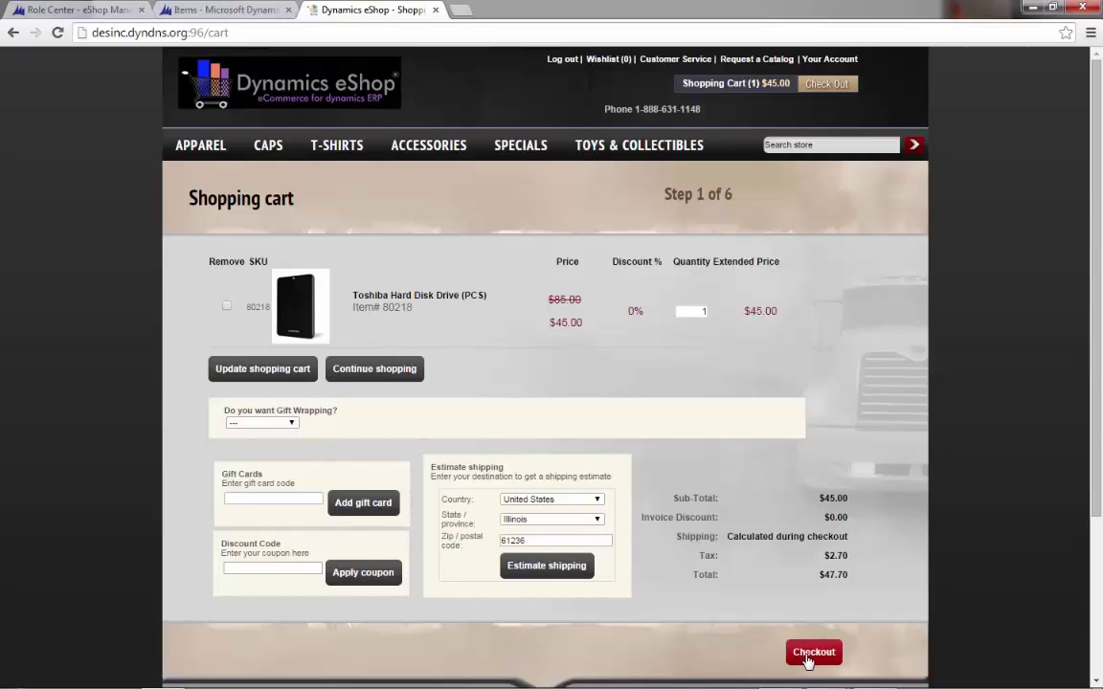
- Check out using Selangorian Ltd.'s saved address for both shipping and billing
{"action": "left_click", "coordinate": [812, 653]}
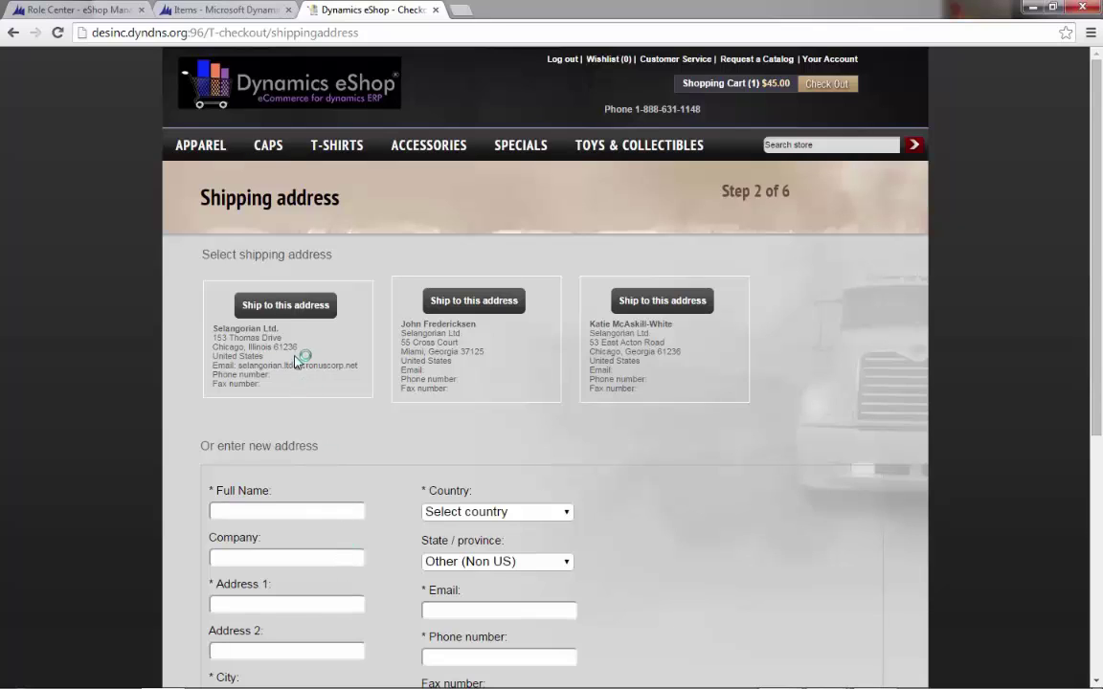
{"action": "left_click", "coordinate": [291, 307]}
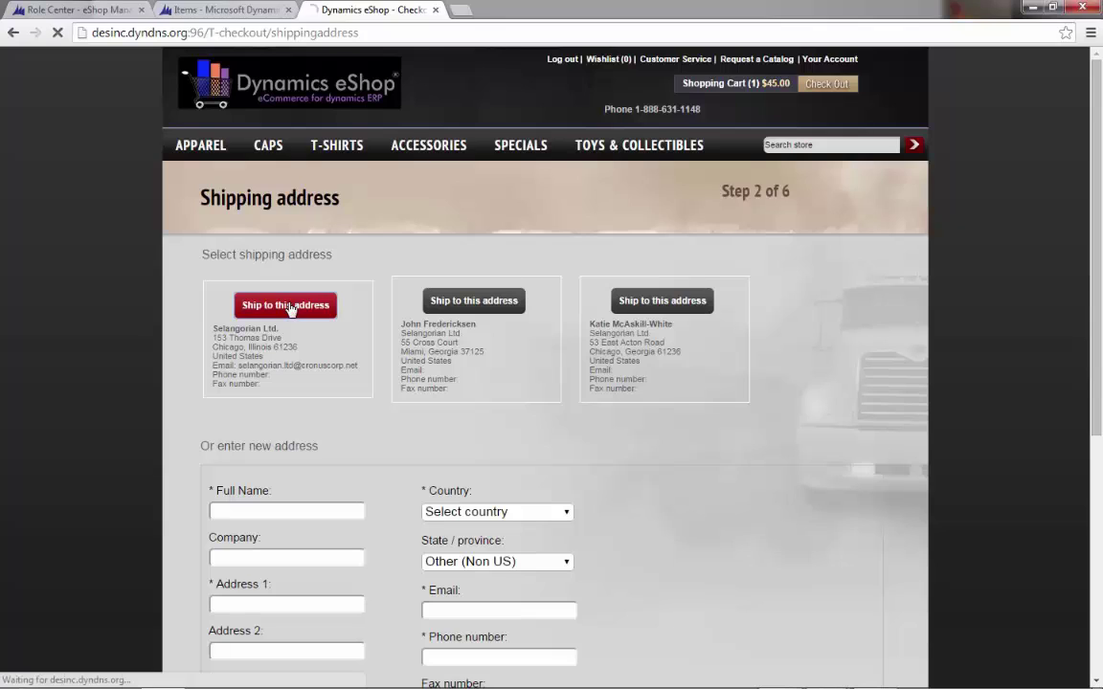
{"action": "left_click", "coordinate": [291, 307]}
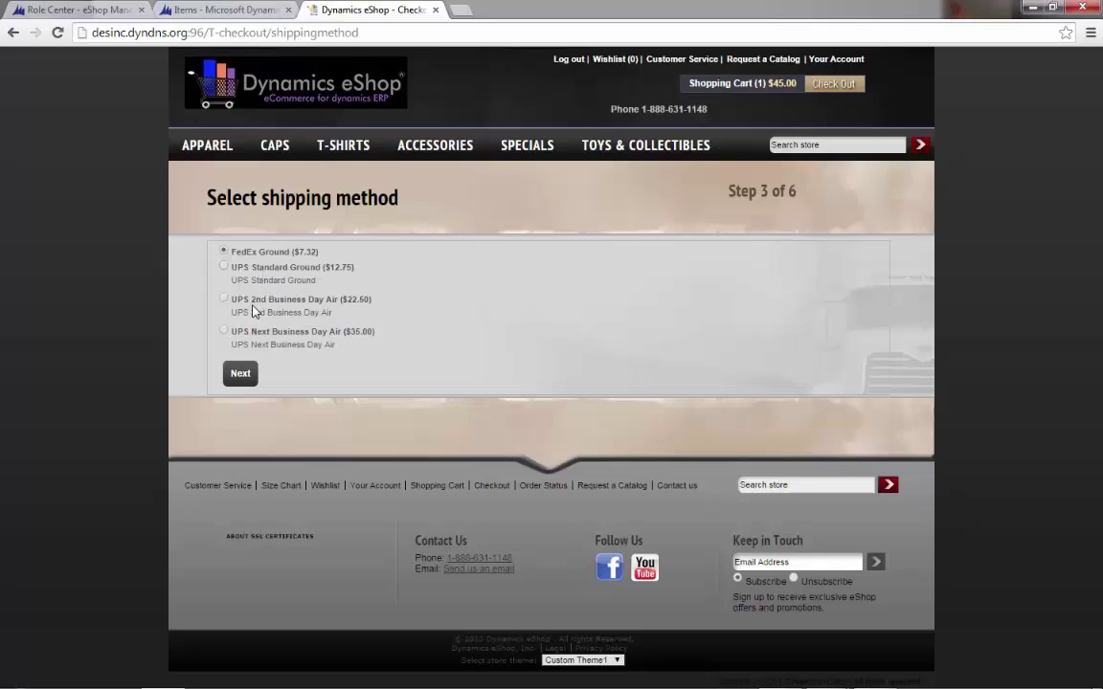
- Keep FedEx Ground shipping and pay by purchase order number PO909
{"action": "left_click", "coordinate": [241, 374]}
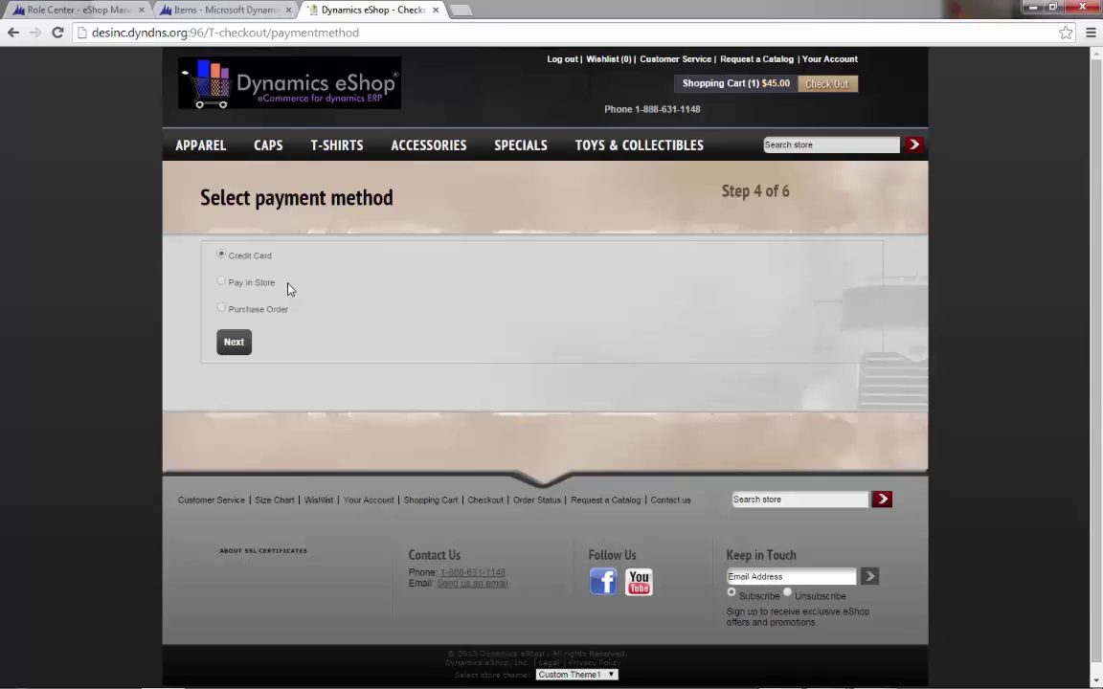
{"action": "left_click", "coordinate": [222, 309]}
{"action": "left_click", "coordinate": [241, 354]}
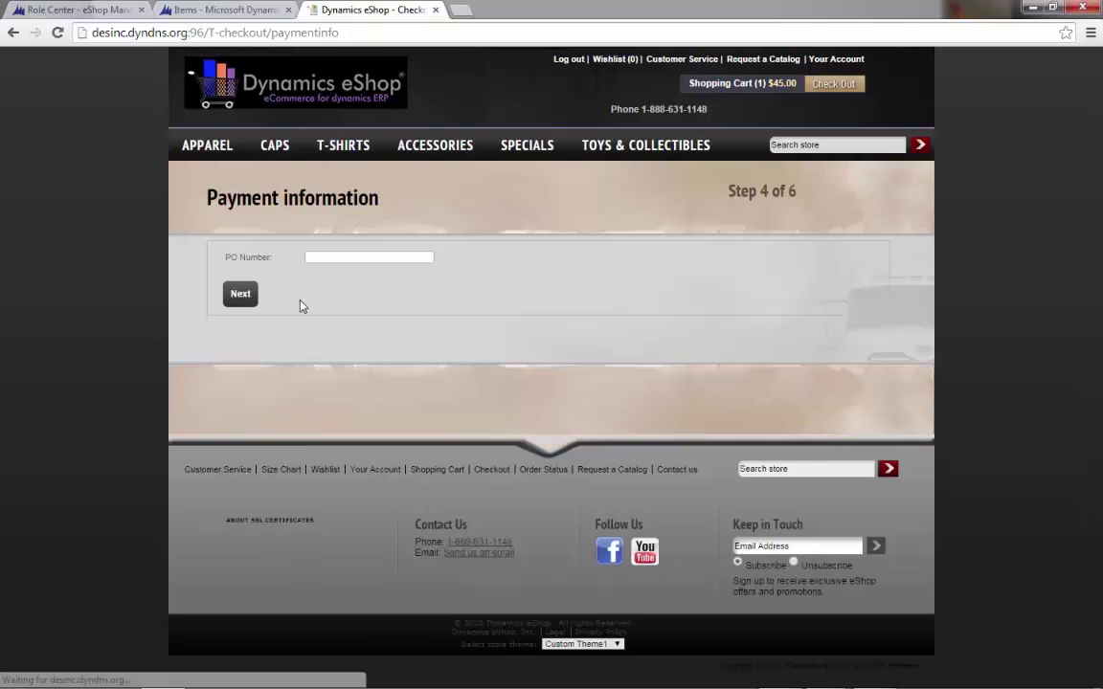
{"action": "left_click", "coordinate": [328, 253]}
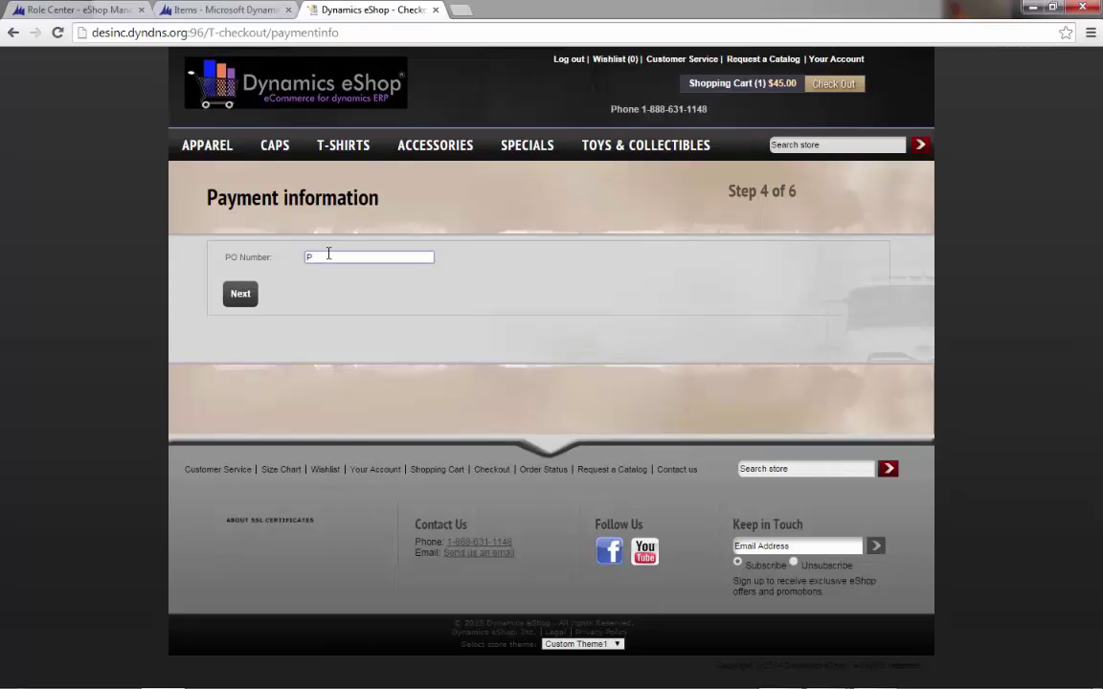
{"action": "type", "text": "PO909"}
{"action": "left_click", "coordinate": [241, 294]}
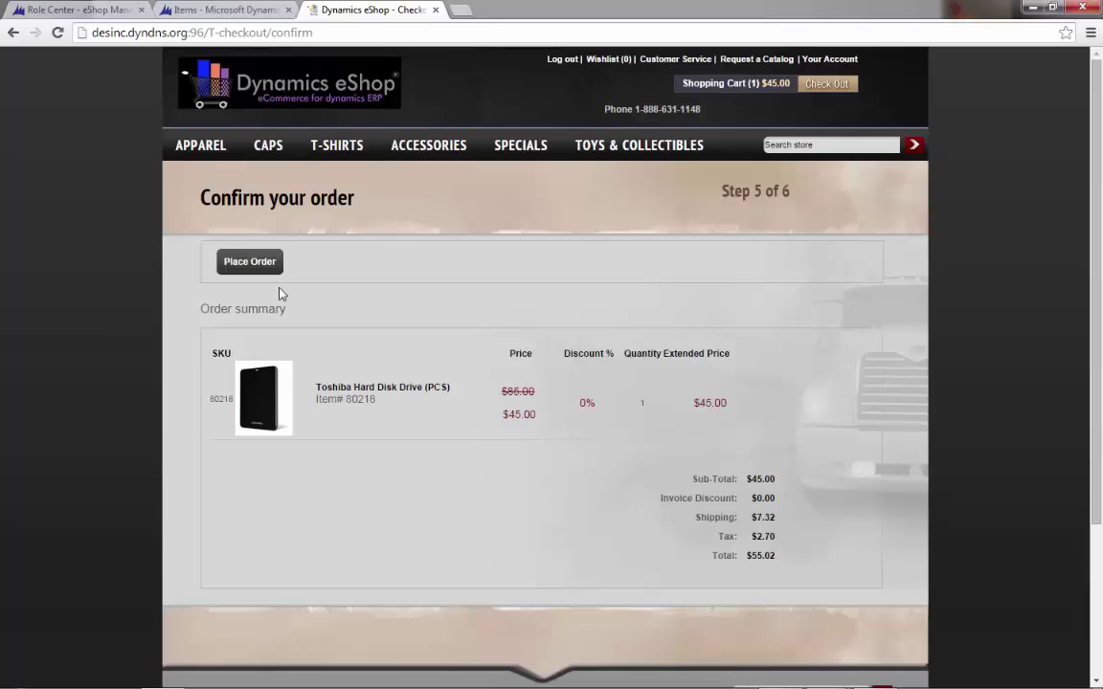
- Place the $55.02 order and mark its confirmation order number
{"action": "left_click", "coordinate": [250, 262]}
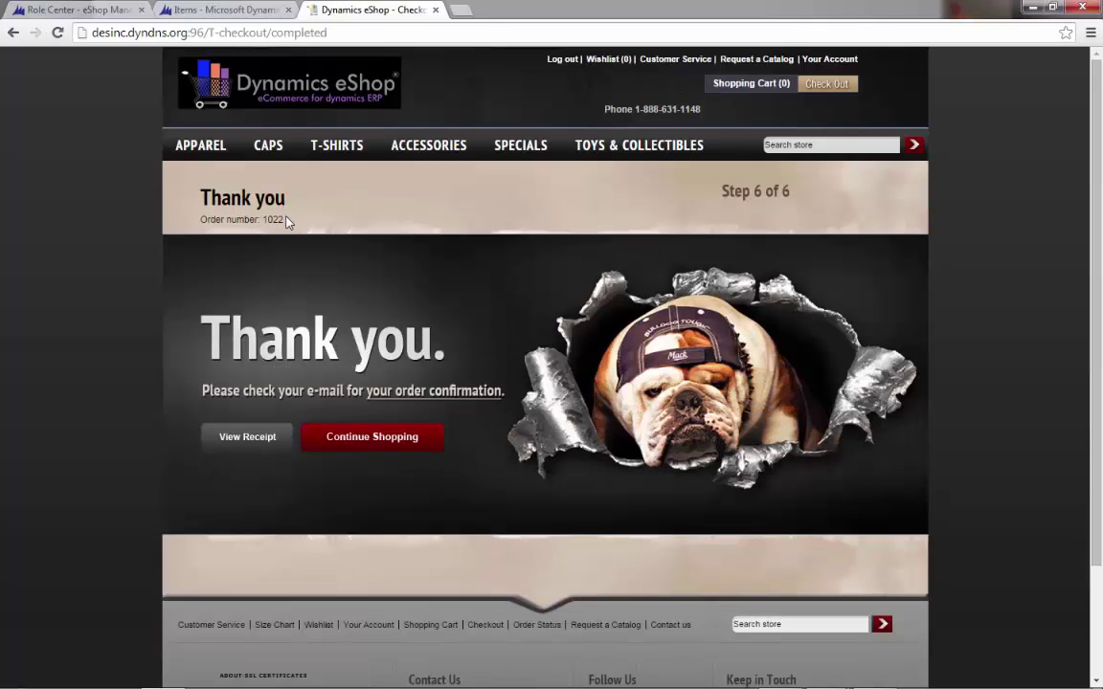
{"action": "left_click_drag", "start_coordinate": [286, 221], "coordinate": [270, 218]}
{"action": "left_click", "coordinate": [40, 9]}
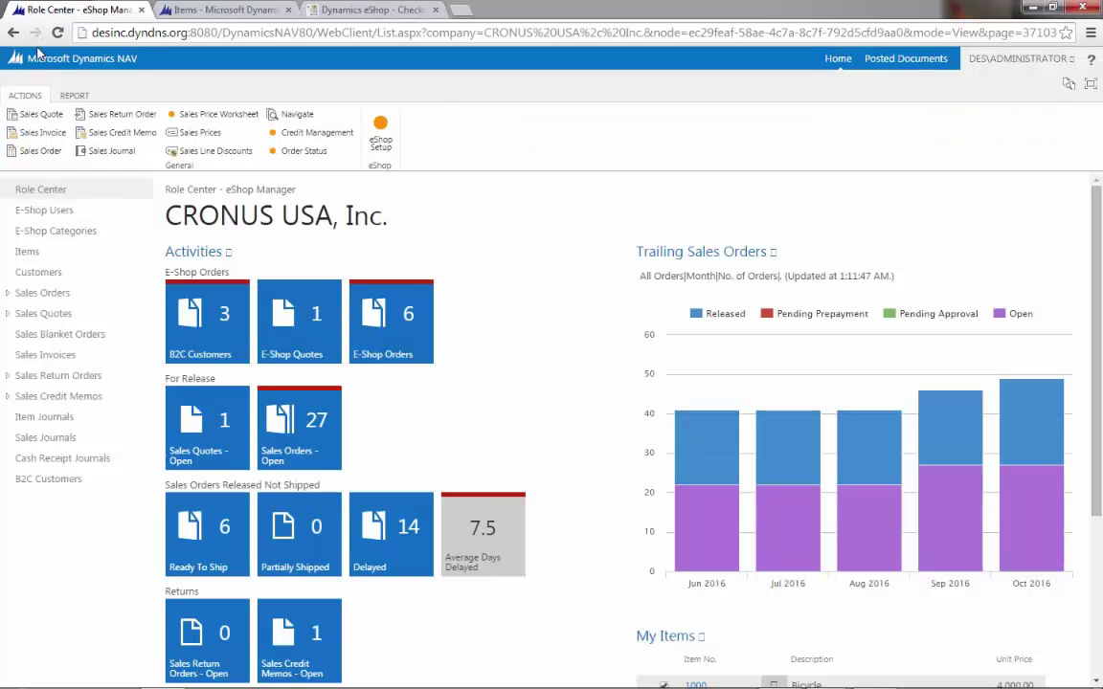
- Reload the Role Center and open web sales order 1022 (PO909) from E-Shop Orders
{"action": "left_click", "coordinate": [322, 32]}
{"action": "key", "text": "Return"}
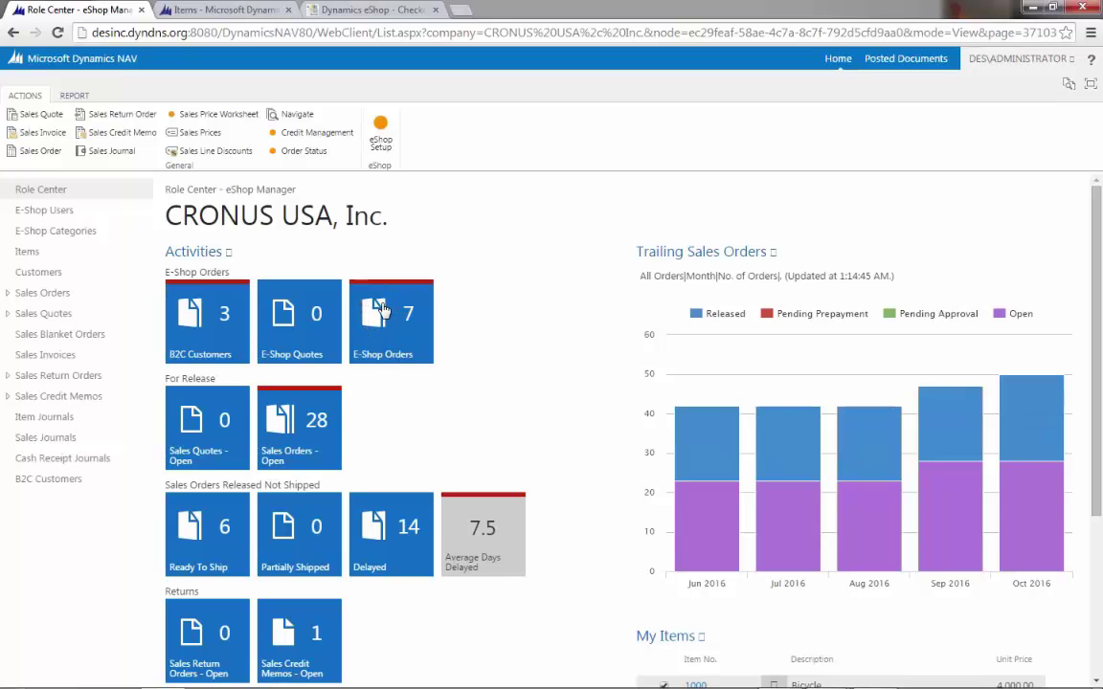
{"action": "left_click", "coordinate": [373, 316]}
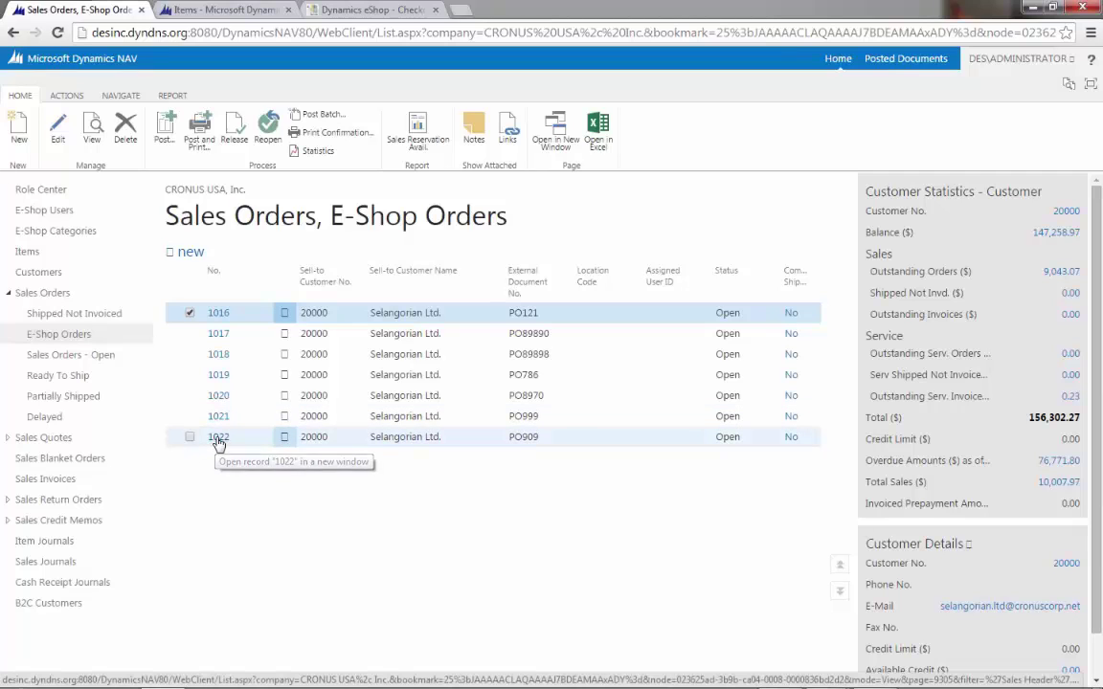
{"action": "left_click", "coordinate": [218, 438]}
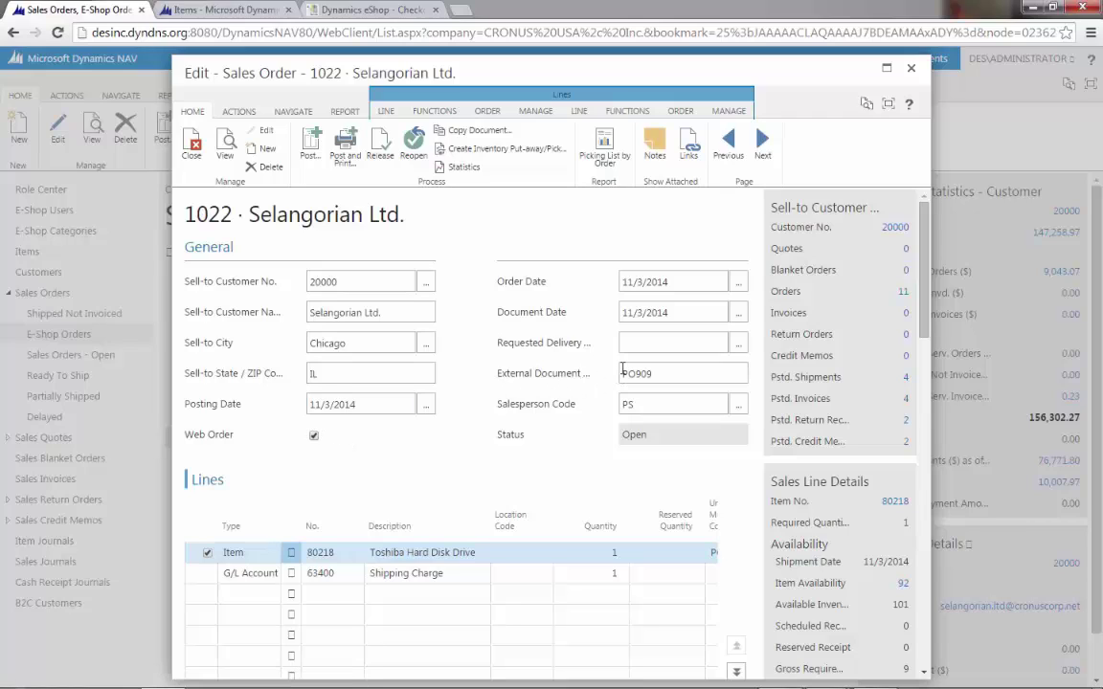
{"action": "left_click_drag", "start_coordinate": [660, 370], "coordinate": [615, 374]}
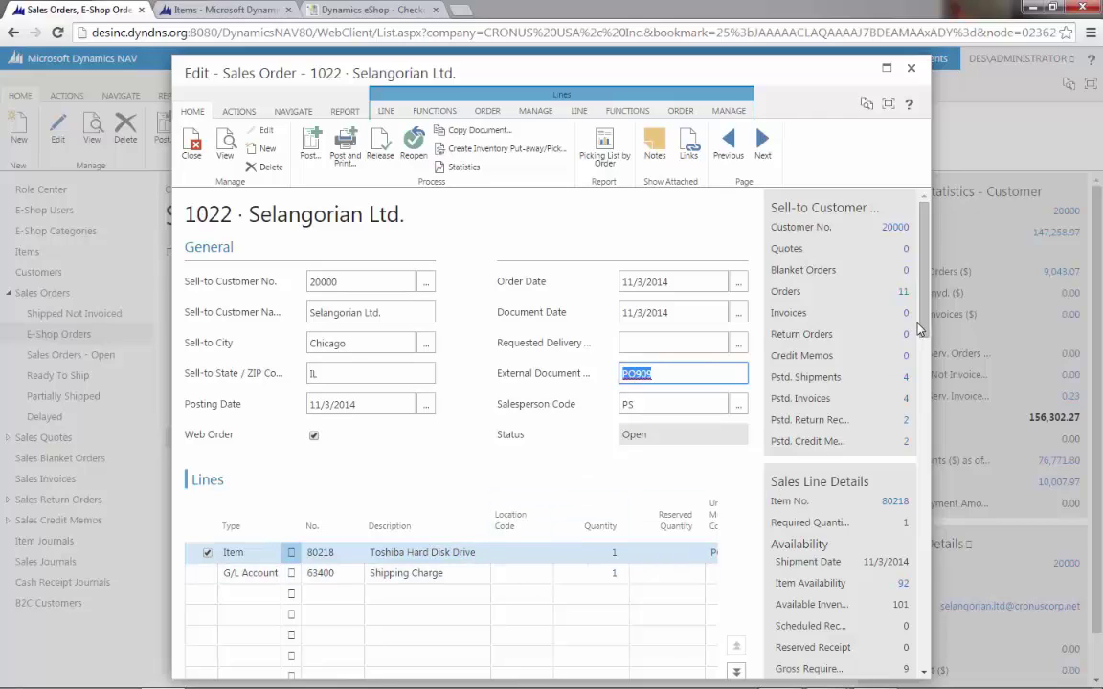
{"action": "left_click_drag", "start_coordinate": [923, 321], "coordinate": [923, 378]}
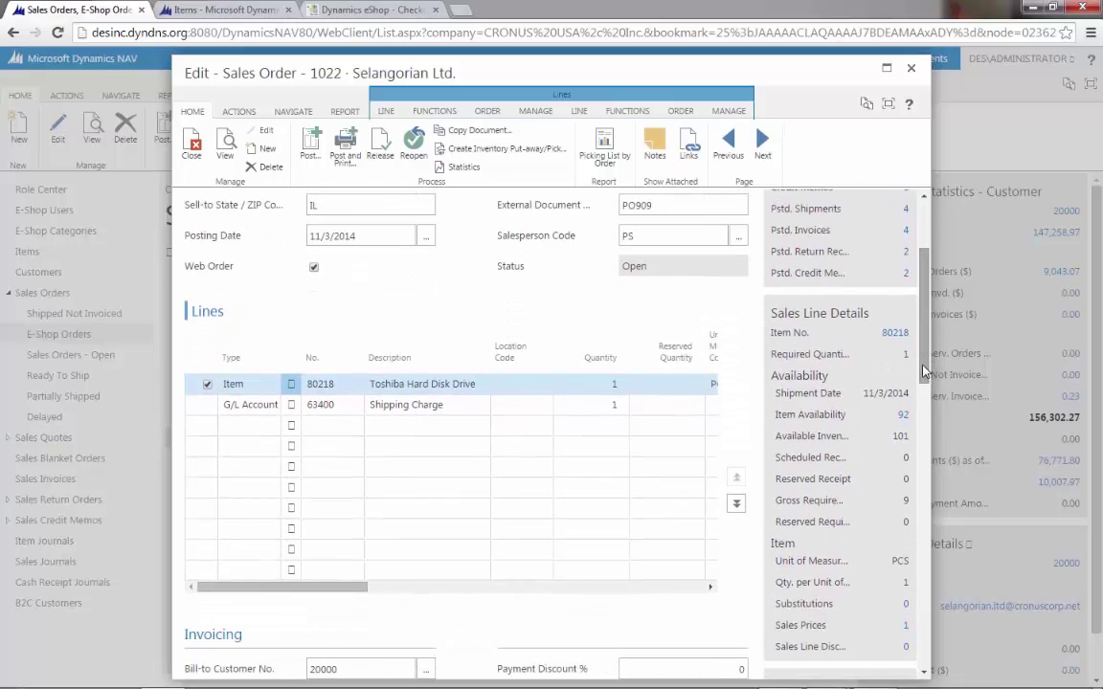
{"action": "left_click_drag", "start_coordinate": [350, 591], "coordinate": [386, 586]}
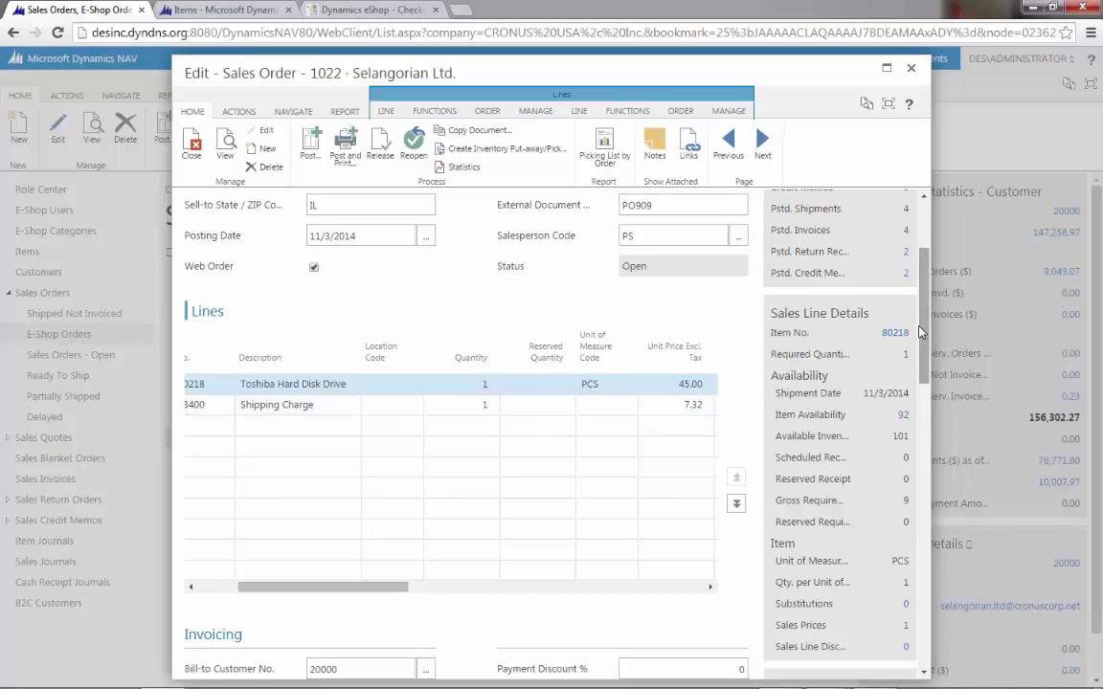
{"action": "scroll", "coordinate": [922, 378], "scroll_direction": "down", "scroll_amount": 3}
{"action": "left_click_drag", "start_coordinate": [922, 378], "coordinate": [917, 613]}
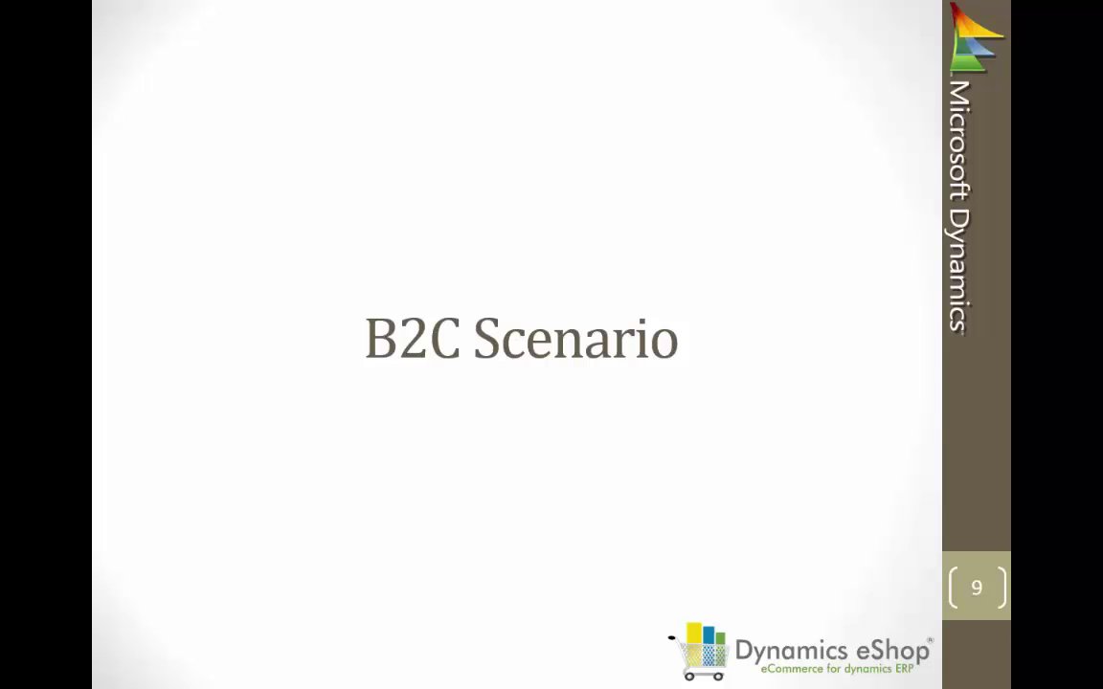
- Leave the PowerPoint slideshow and switch back to the NAV eShop Manager Role Center
{"action": "key", "text": "alt+Tab"}
{"action": "key", "text": "alt+Tab"}
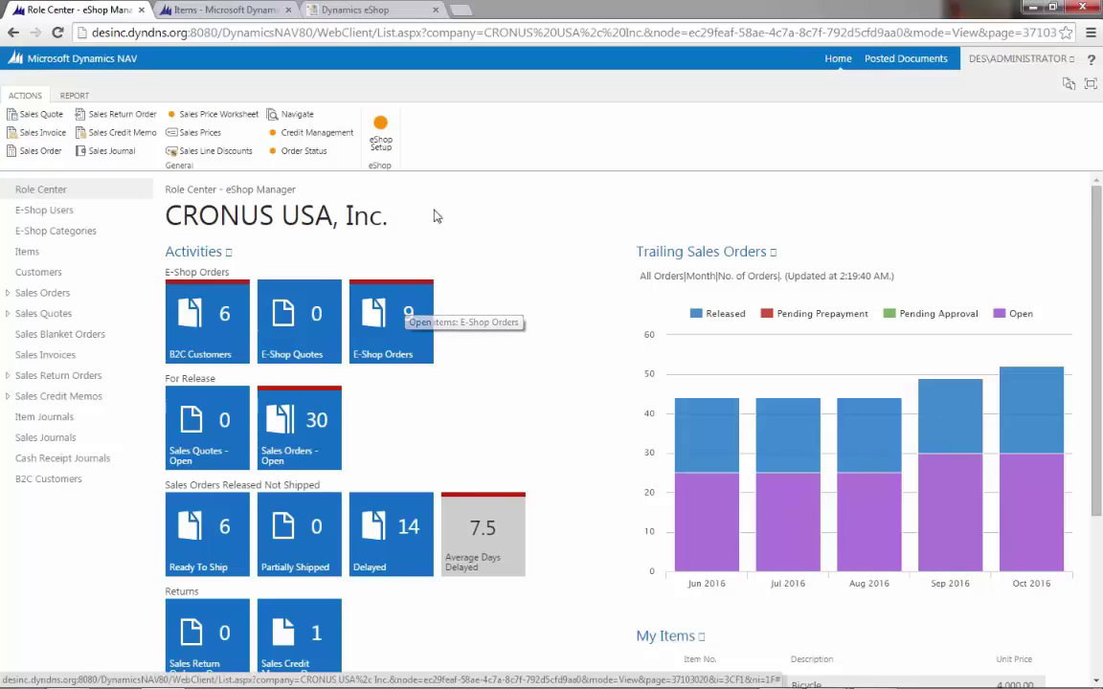
- Open the eShop registration page and enter the customer's first name from the autofill suggestion
{"action": "left_click", "coordinate": [388, 11]}
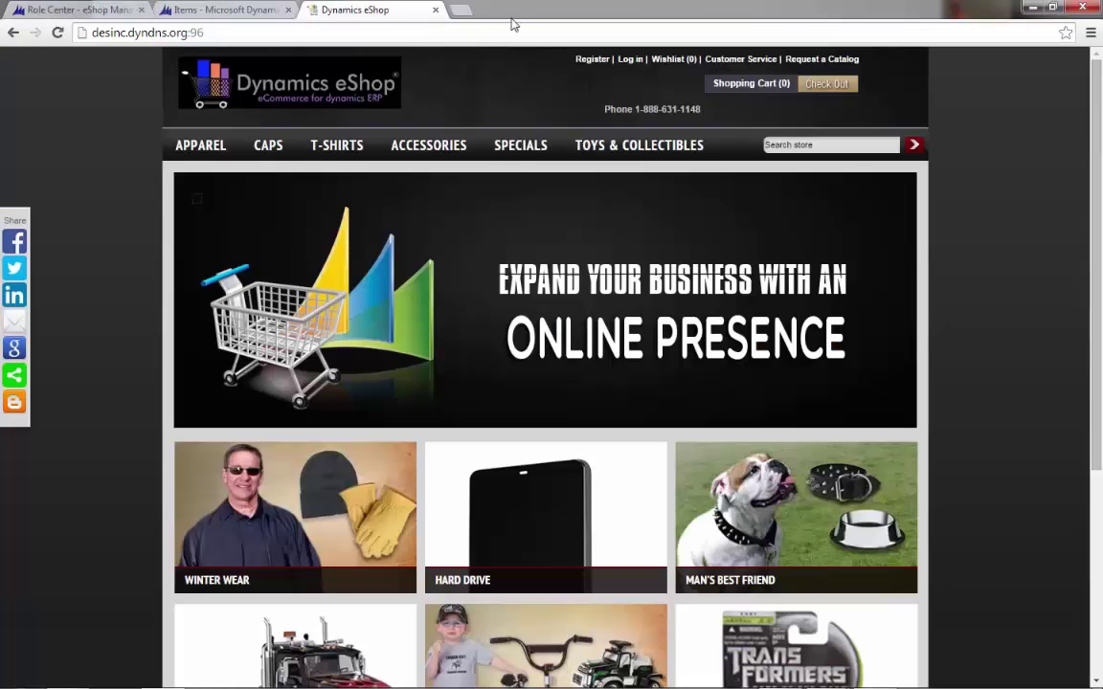
{"action": "left_click", "coordinate": [585, 60]}
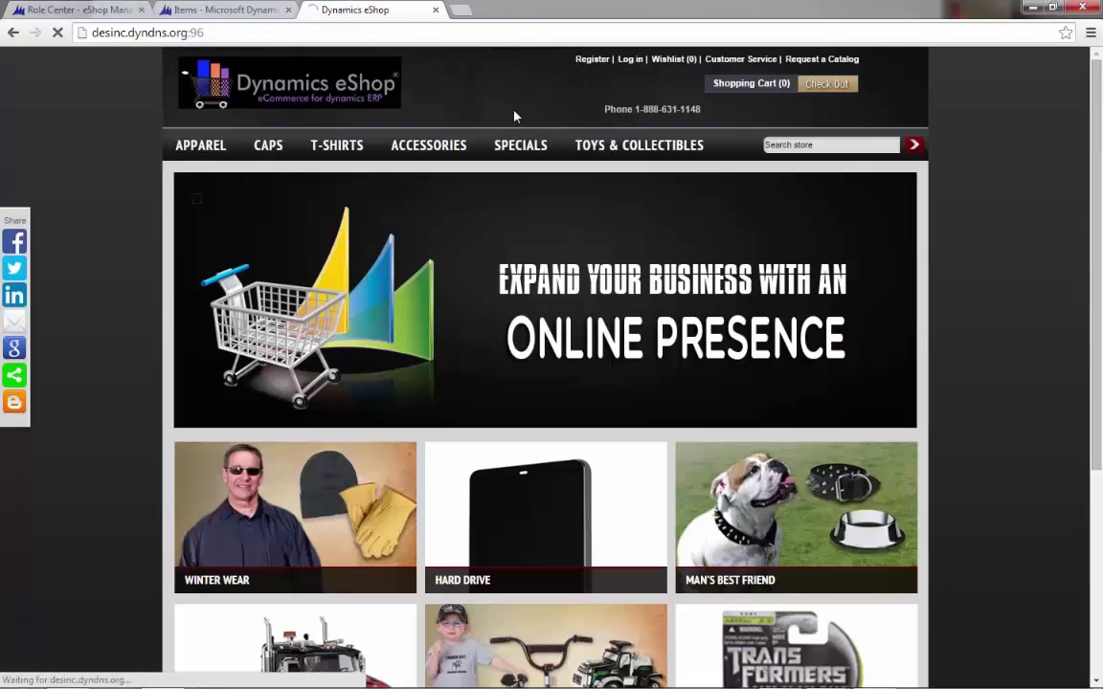
{"action": "type", "text": "a"}
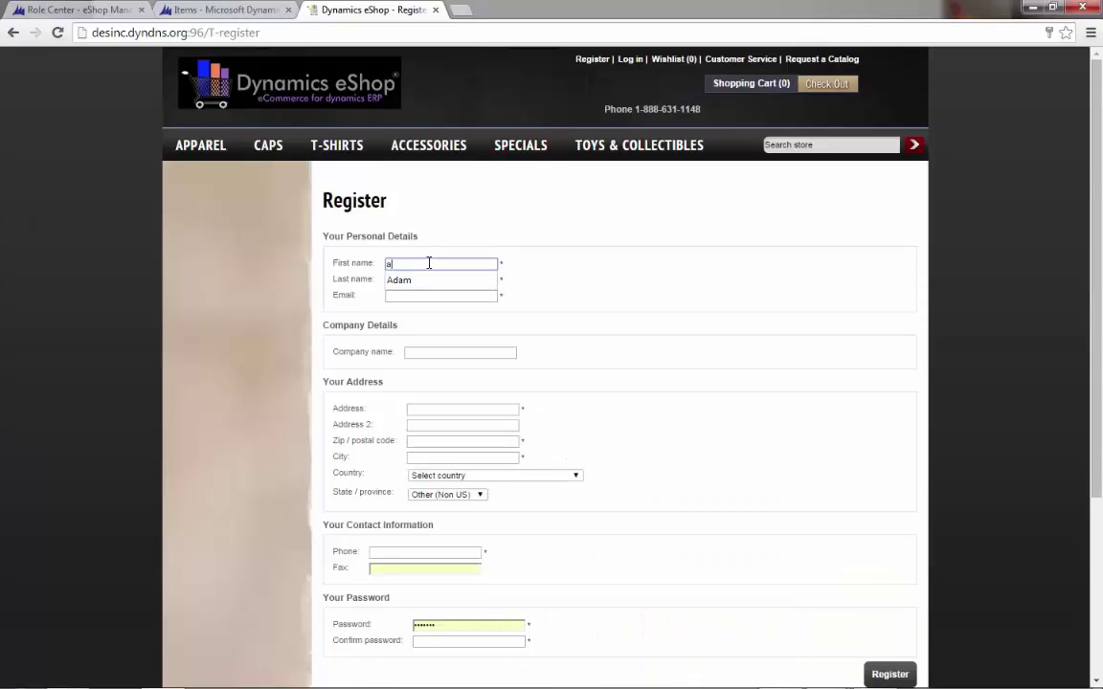
{"action": "key", "text": "Tab"}
{"action": "left_click", "coordinate": [429, 262]}
{"action": "key", "text": "BackSpace"}
{"action": "type", "text": "A"}
{"action": "key", "text": "Down"}
{"action": "key", "text": "Return"}
{"action": "key", "text": "Tab"}
{"action": "key", "text": "Tab"}
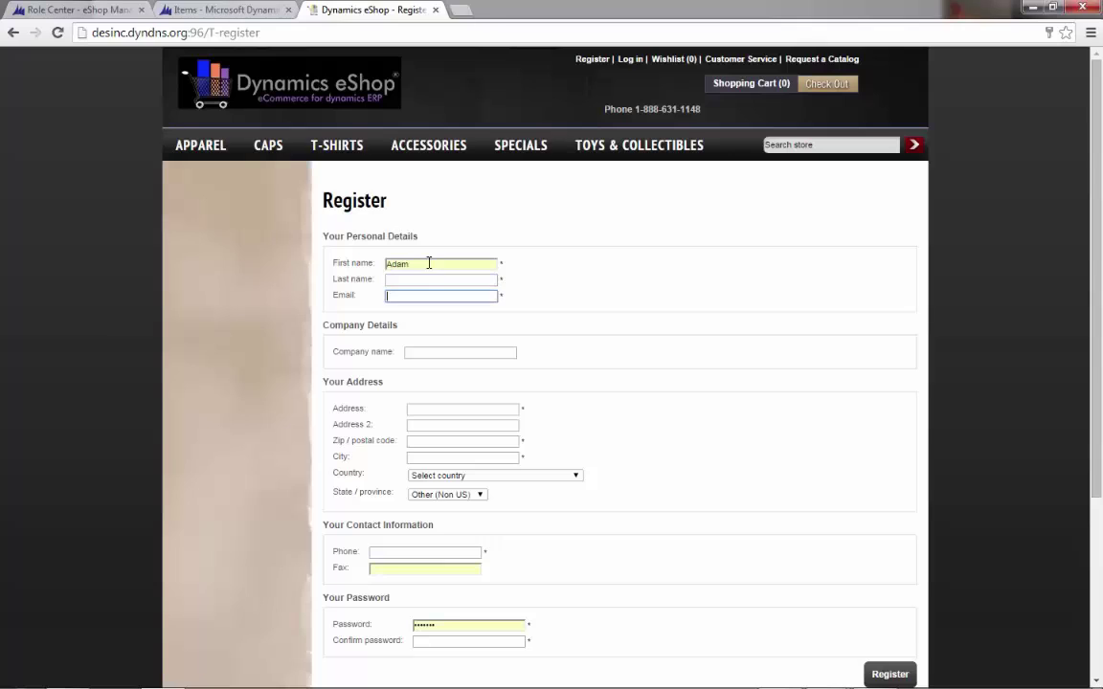
- Fill in the customer's last name, e-mail address and the suggested company name
{"action": "left_click", "coordinate": [428, 278]}
{"action": "left_click", "coordinate": [428, 278]}
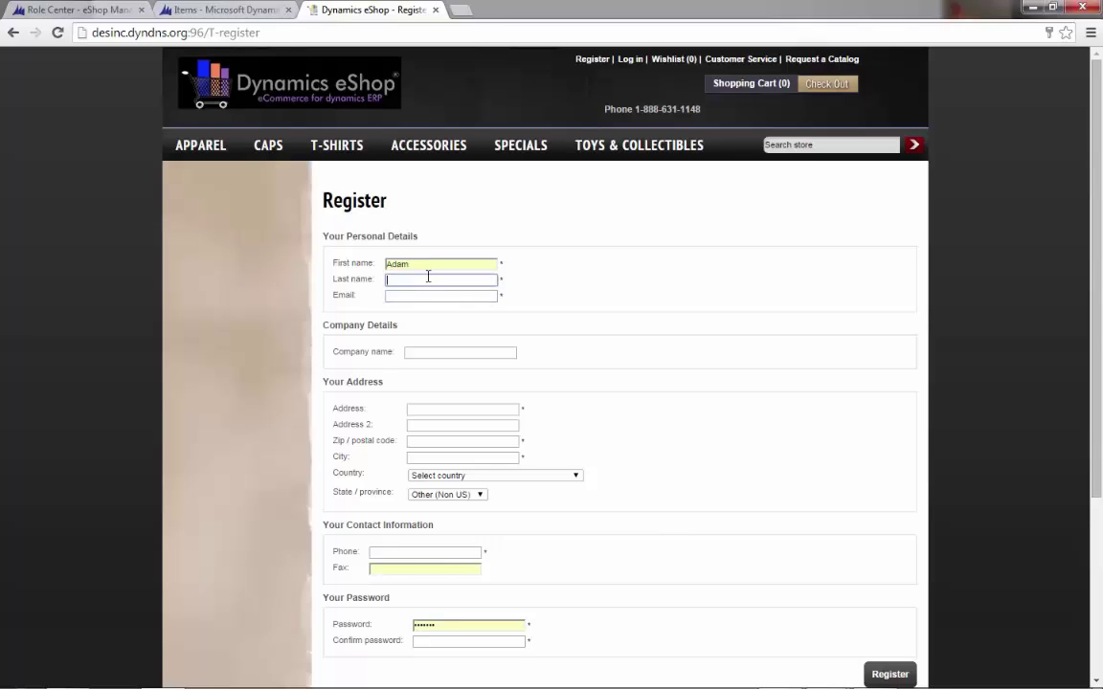
{"action": "type", "text": "smith"}
{"action": "key", "text": "Tab"}
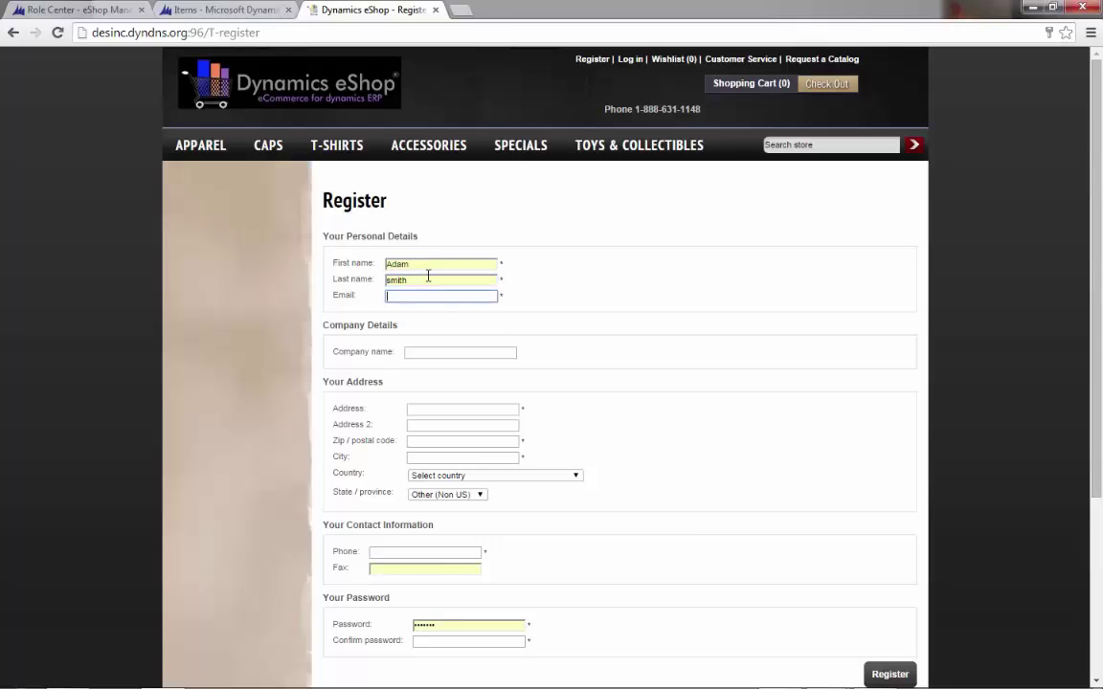
{"action": "key", "text": "Tab"}
{"action": "type", "text": "d"}
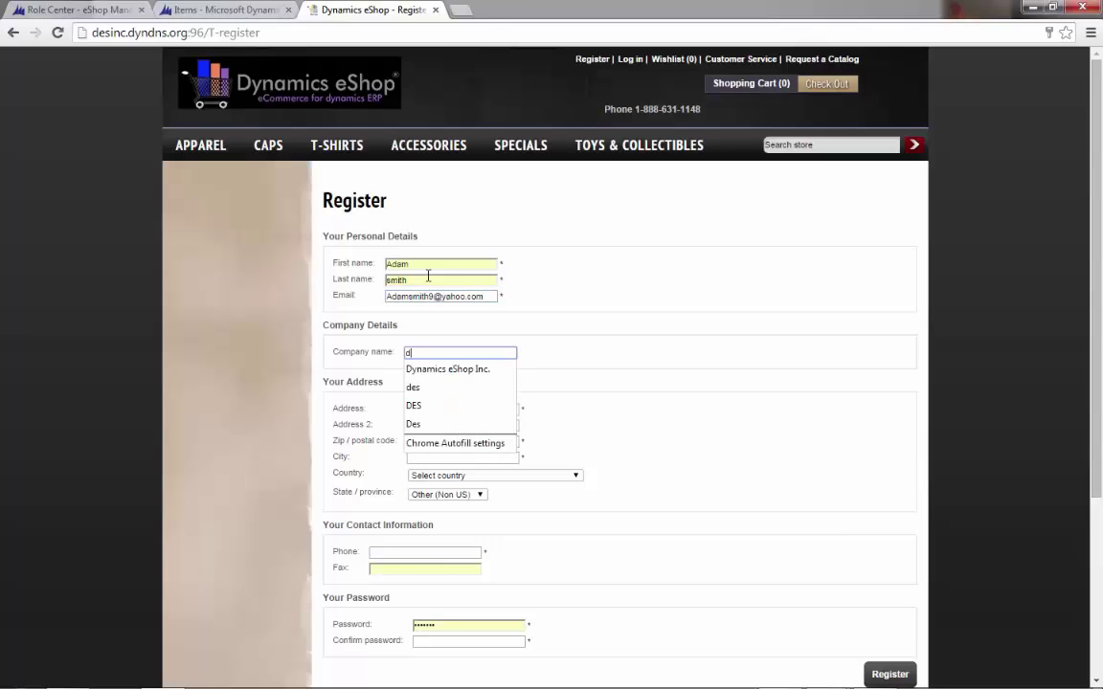
{"action": "key", "text": "Down"}
{"action": "key", "text": "Return"}
{"action": "key", "text": "Tab"}
{"action": "type", "text": "5"}
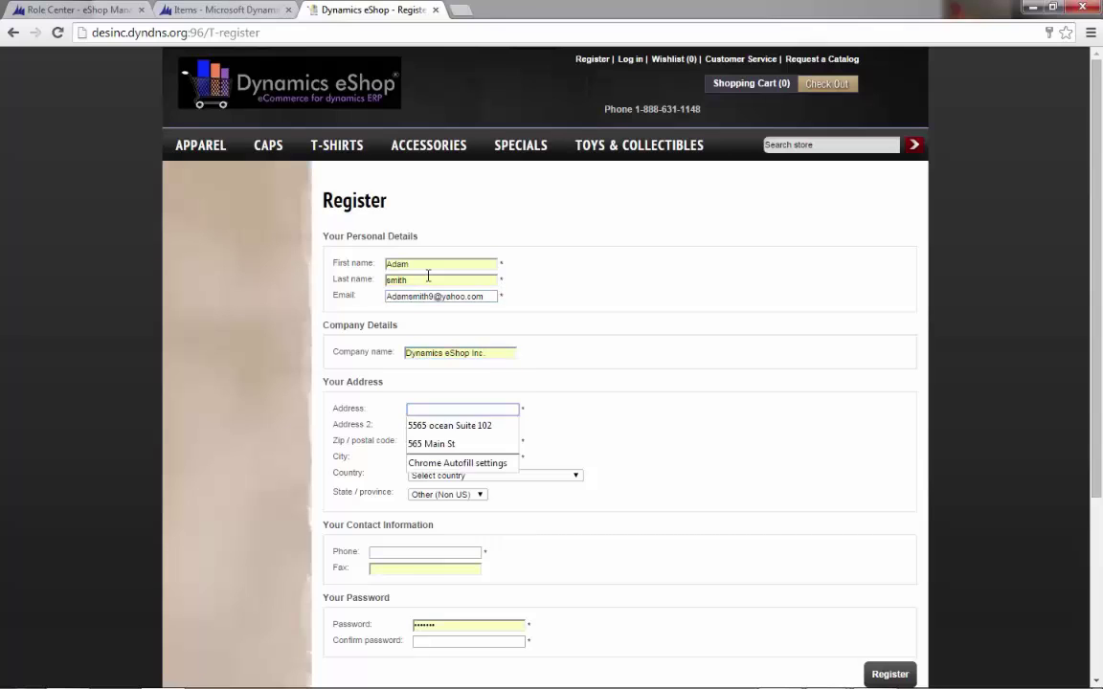
{"action": "key", "text": "Down"}
{"action": "key", "text": "Down"}
{"action": "key", "text": "Return"}
{"action": "key", "text": "Tab"}
{"action": "key", "text": "Tab"}
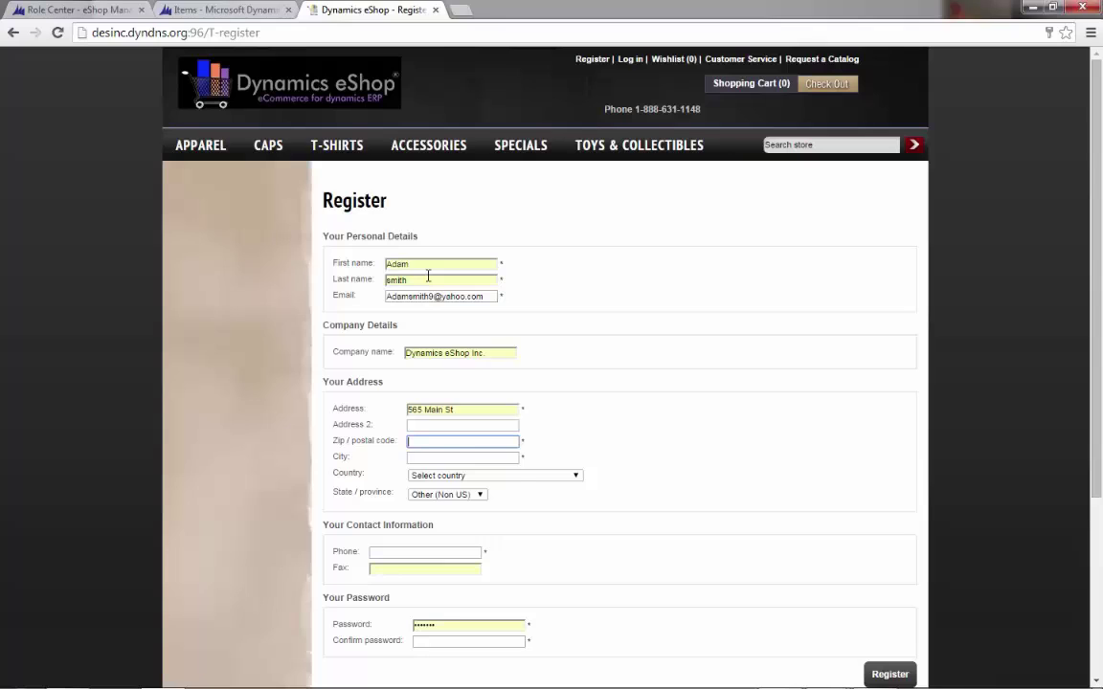
{"action": "type", "text": "9"}
{"action": "key", "text": "Down"}
{"action": "key", "text": "Down"}
{"action": "key", "text": "Return"}
{"action": "key", "text": "Tab"}
- Set the city to El Segundo, country to United States and state to California
{"action": "type", "text": "E"}
{"action": "key", "text": "Down"}
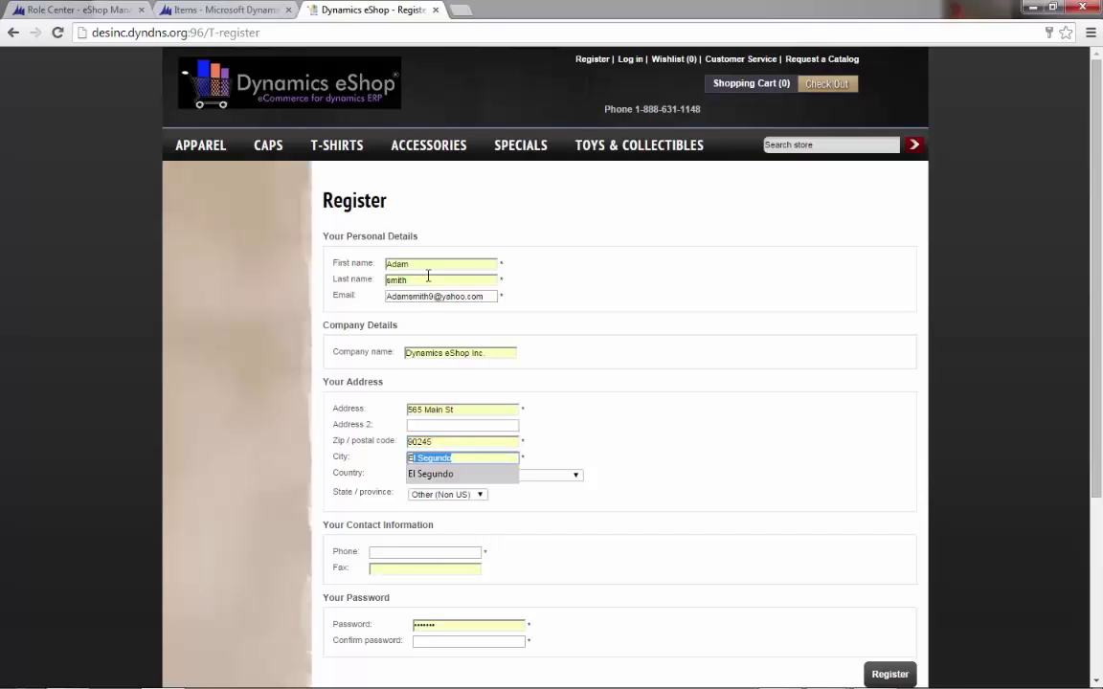
{"action": "key", "text": "Return"}
{"action": "key", "text": "Tab"}
{"action": "key", "text": "Down"}
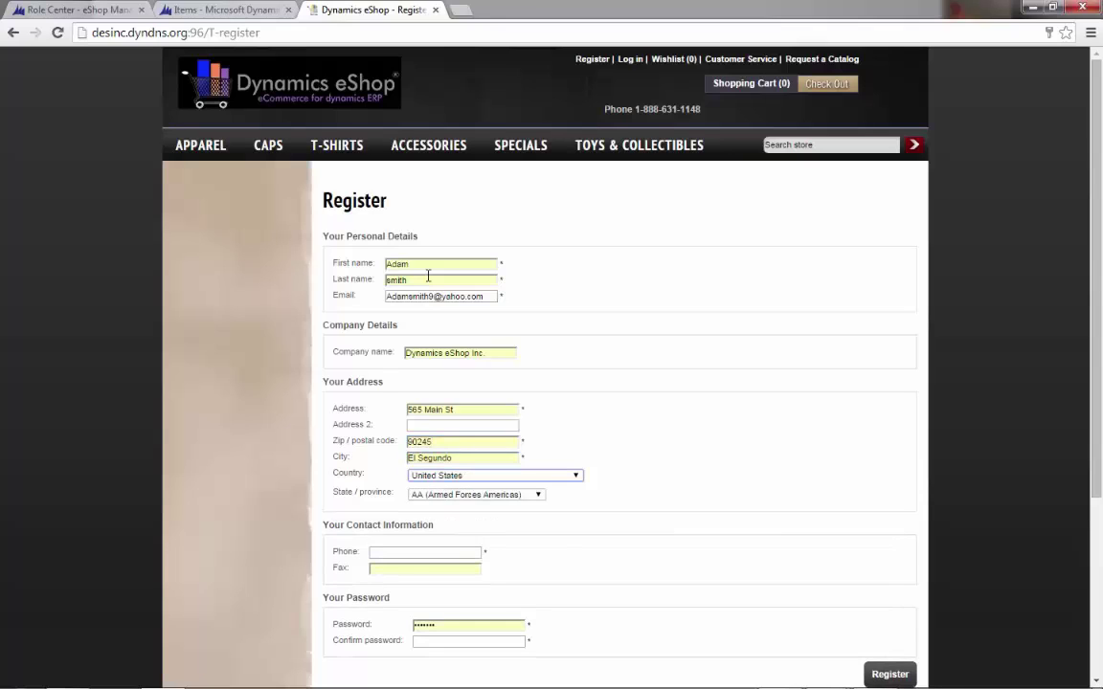
{"action": "key", "text": "Tab"}
{"action": "key", "text": "c"}
{"action": "key", "text": "Tab"}
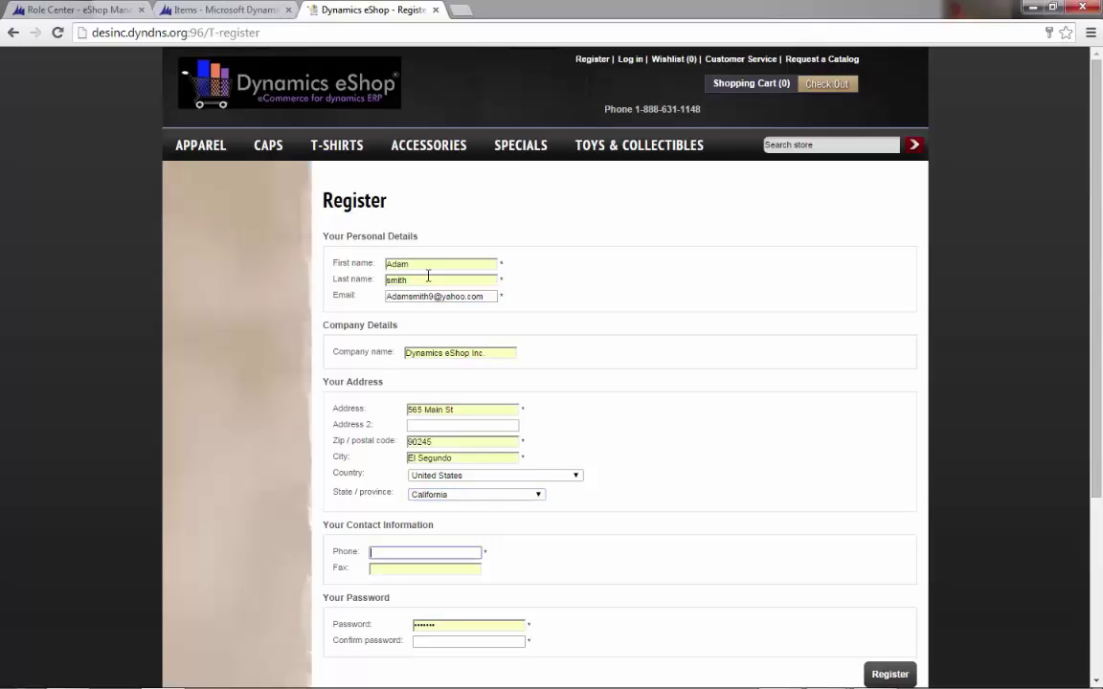
- Enter the suggested phone number and a new account password, then submit the registration
{"action": "type", "text": "3"}
{"action": "key", "text": "Down"}
{"action": "key", "text": "Return"}
{"action": "key", "text": "Tab"}
{"action": "key", "text": "Tab"}
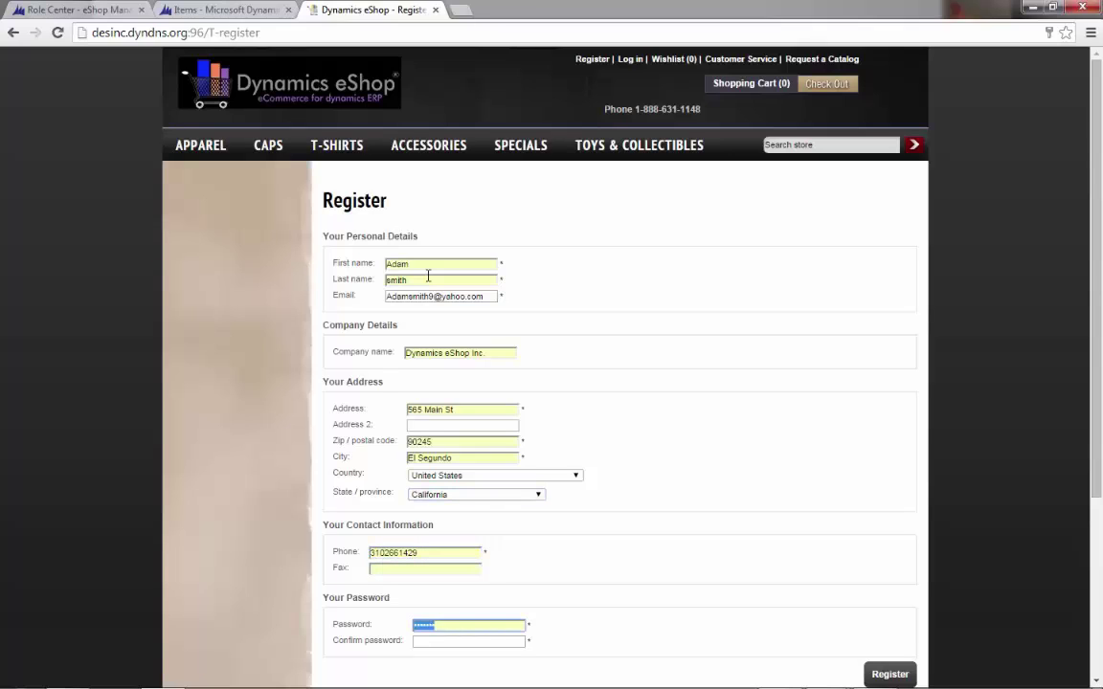
{"action": "key", "text": "BackSpace"}
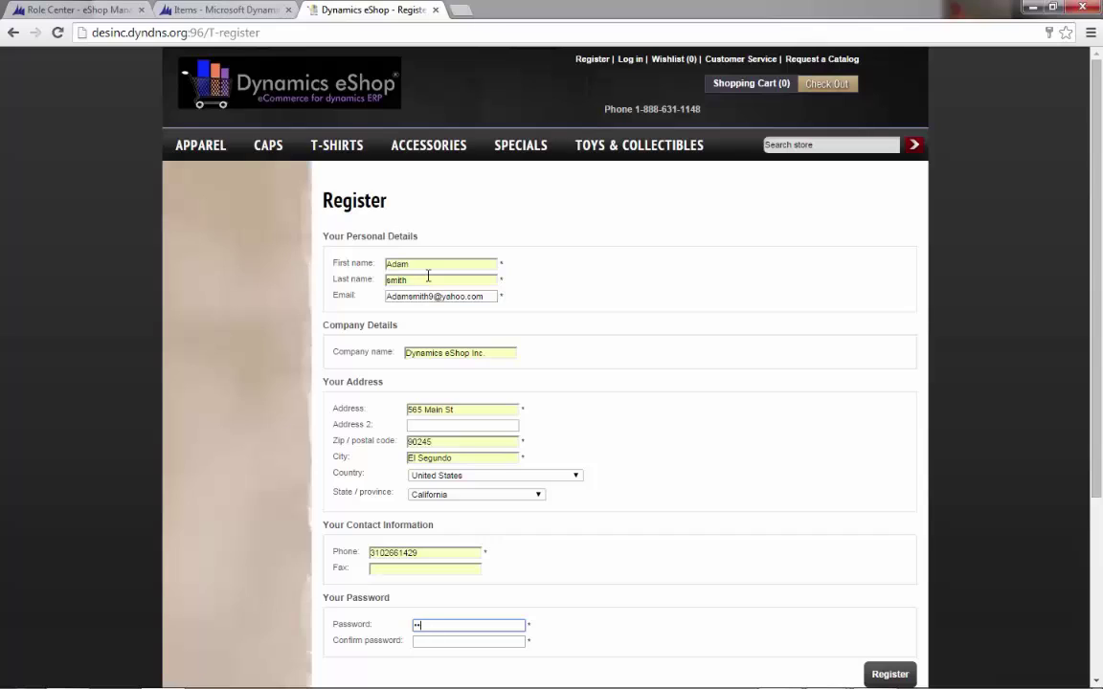
{"action": "type", "text": "1234567"}
{"action": "key", "text": "Tab"}
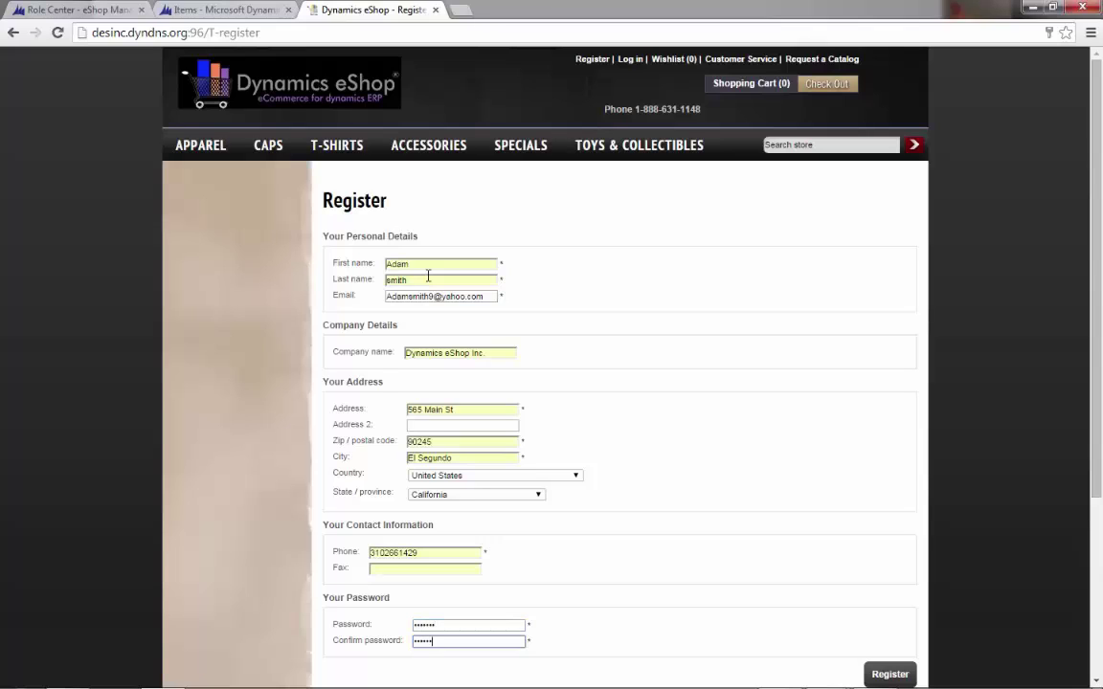
{"action": "left_click", "coordinate": [889, 674]}
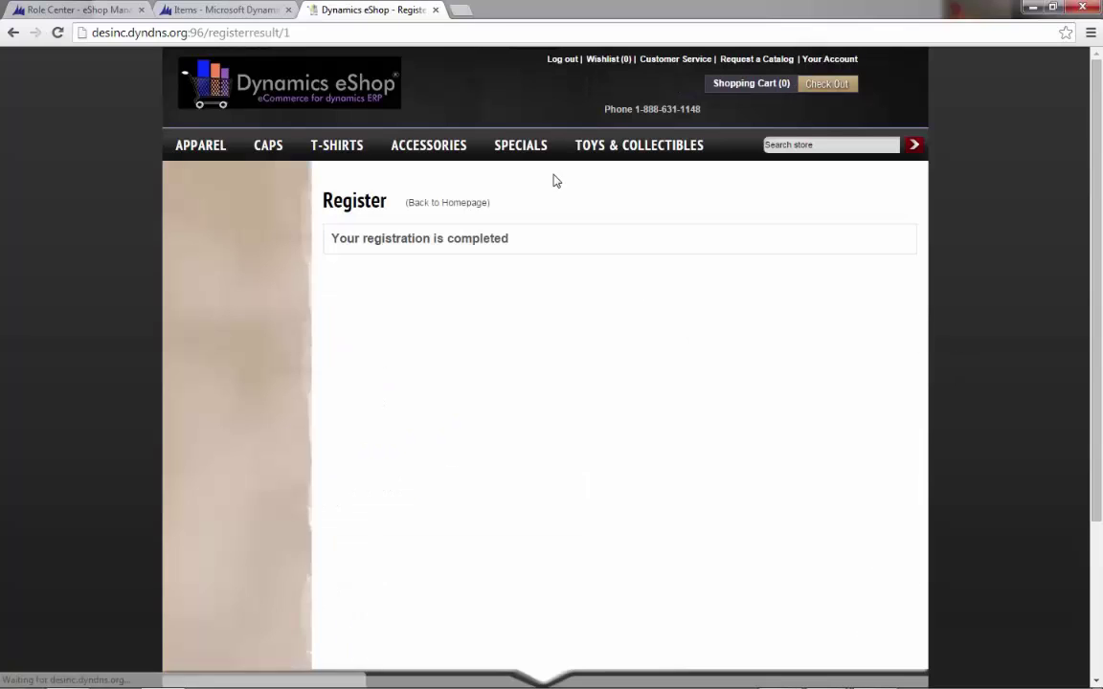
- Add the Toshiba Hard Disk Drive from DES Specials to the cart and view the cart
{"action": "mouse_move", "coordinate": [519, 153]}
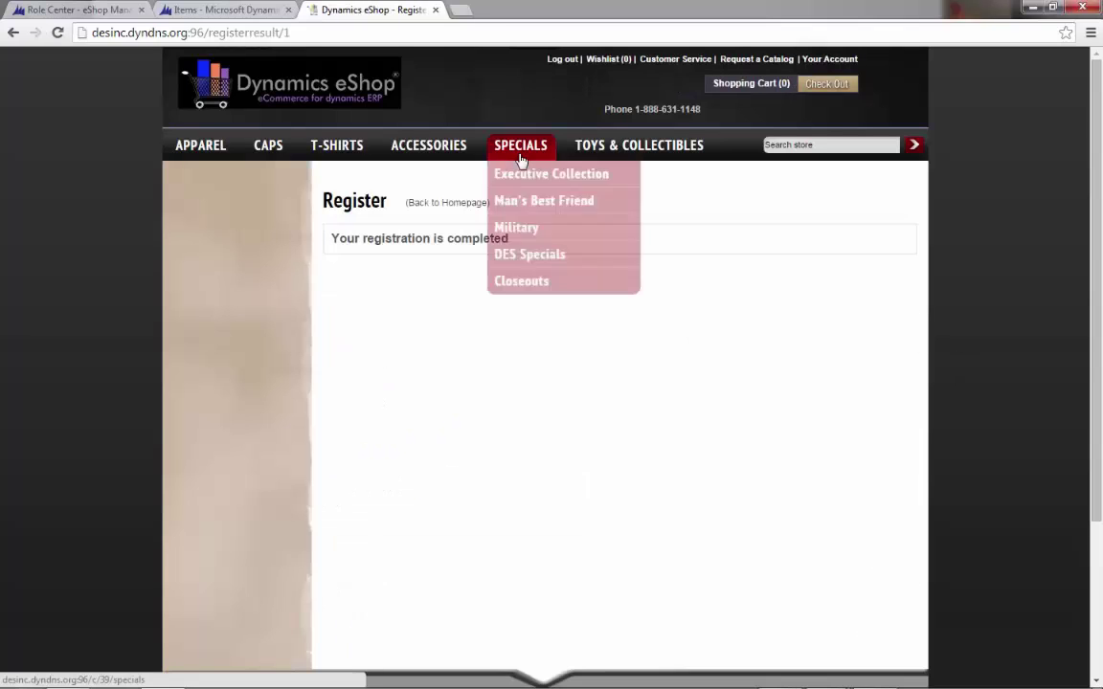
{"action": "left_click", "coordinate": [534, 256]}
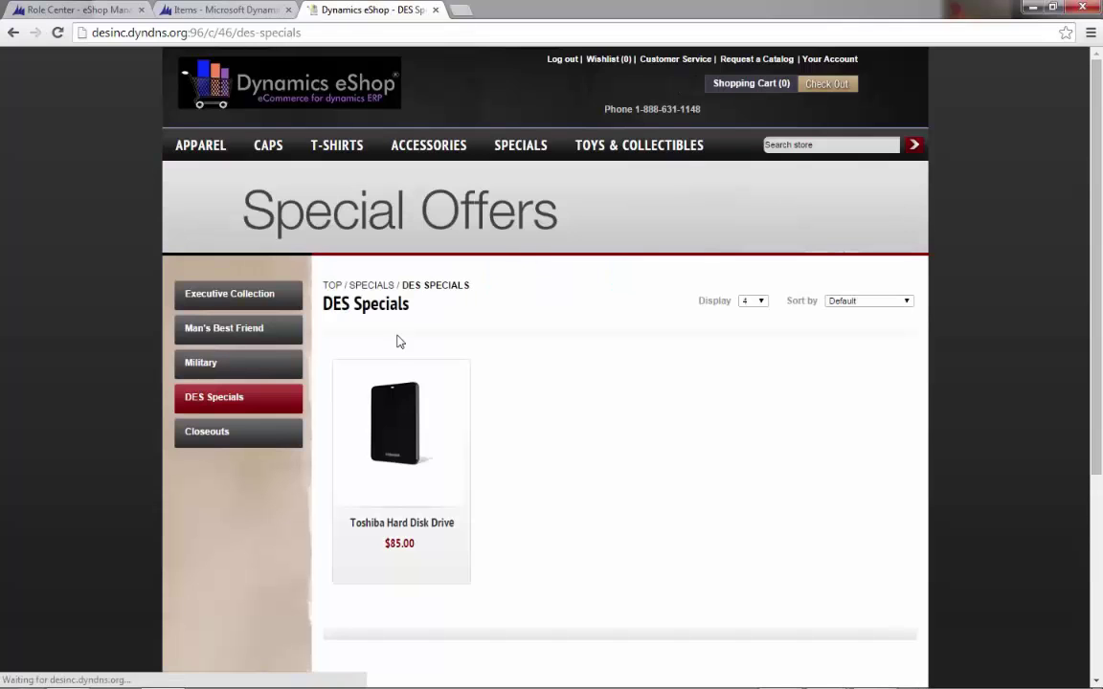
{"action": "left_click", "coordinate": [397, 385]}
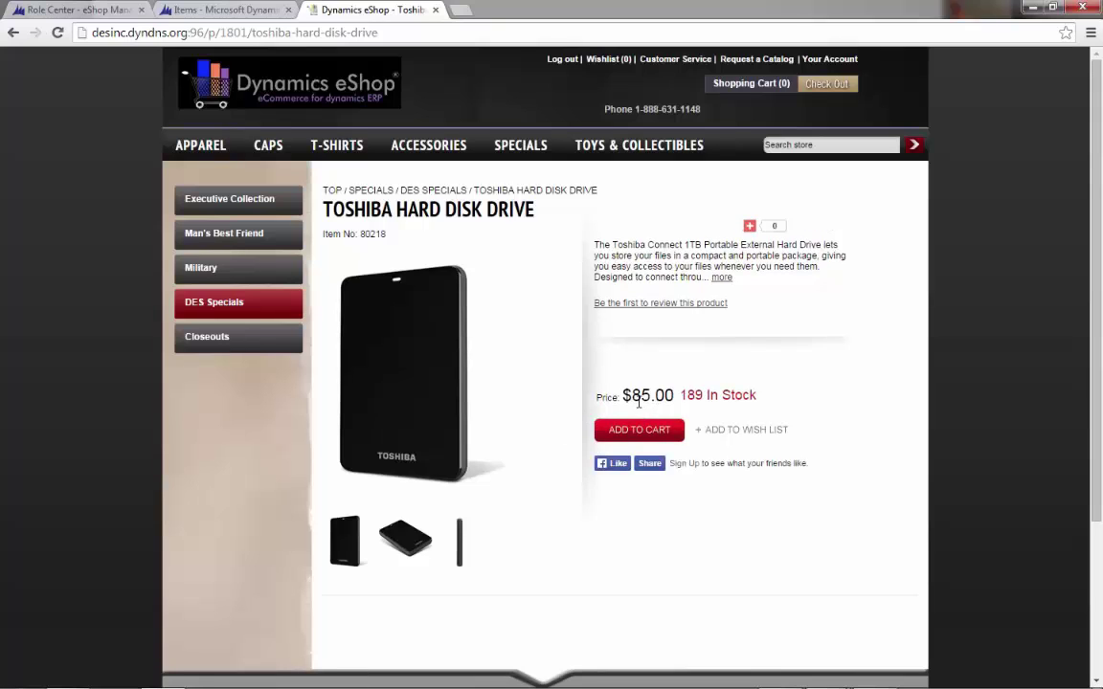
{"action": "left_click", "coordinate": [639, 430]}
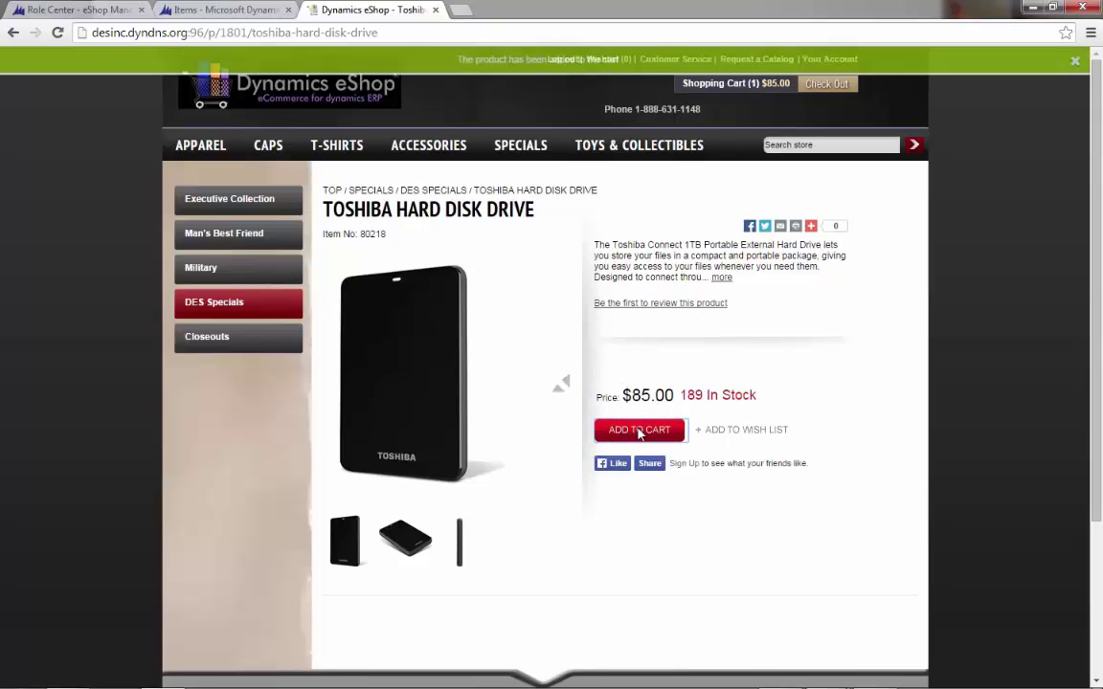
{"action": "mouse_move", "coordinate": [709, 84]}
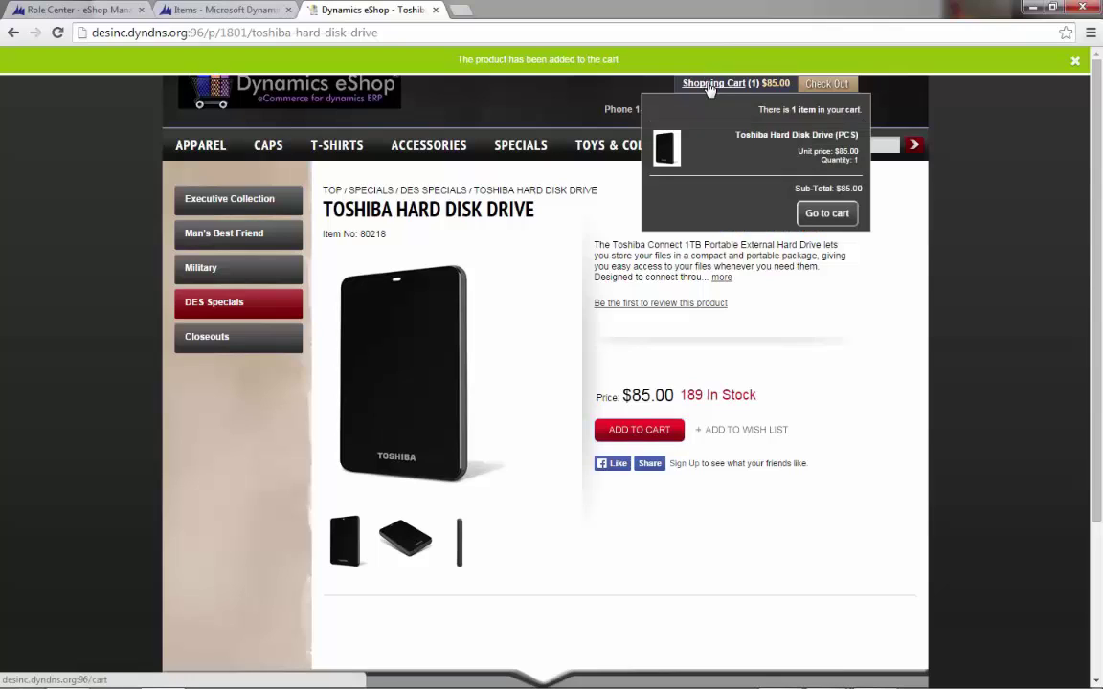
{"action": "left_click", "coordinate": [708, 85]}
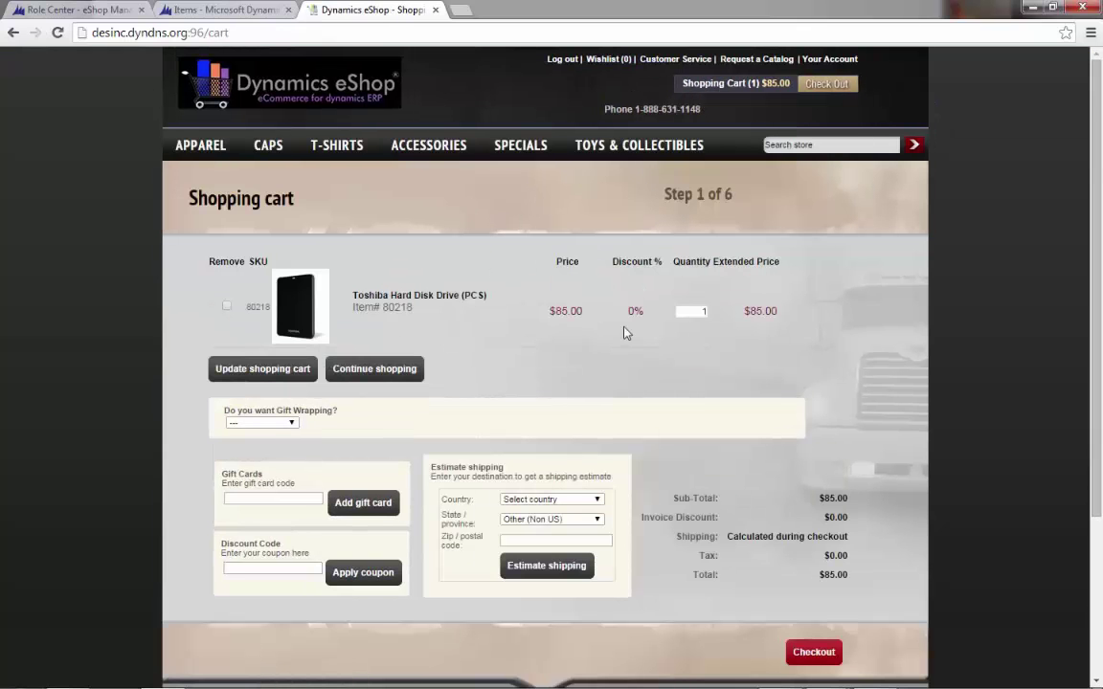
- Check out using the saved shipping and billing addresses with FedEx Ground shipping
{"action": "left_click", "coordinate": [812, 657]}
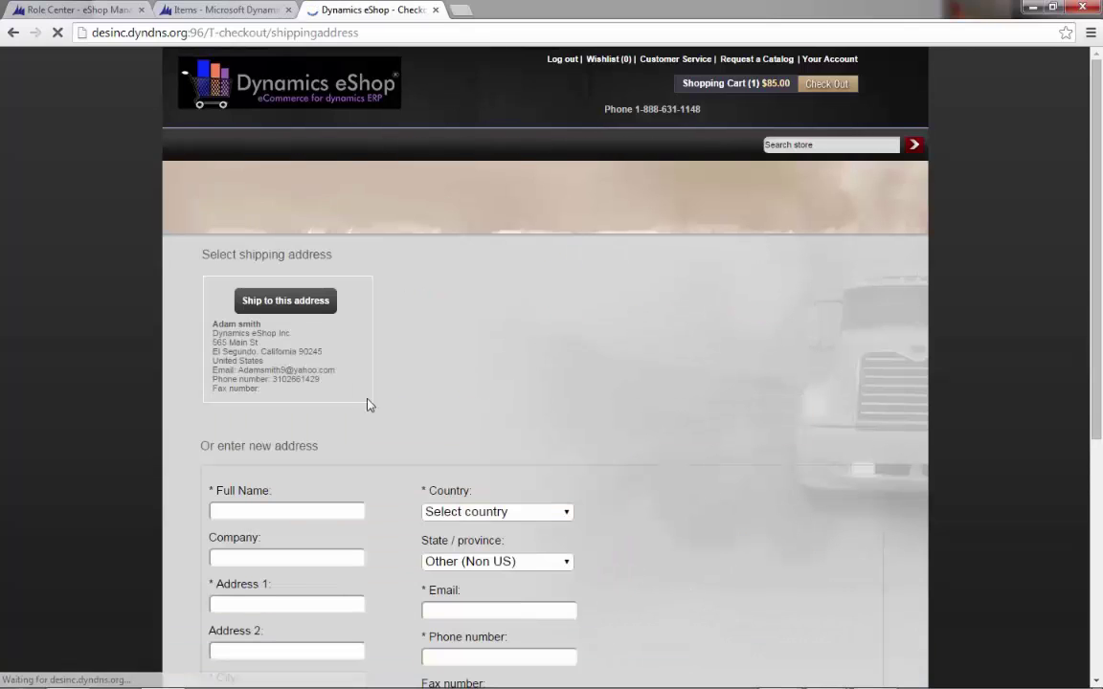
{"action": "left_click", "coordinate": [285, 302]}
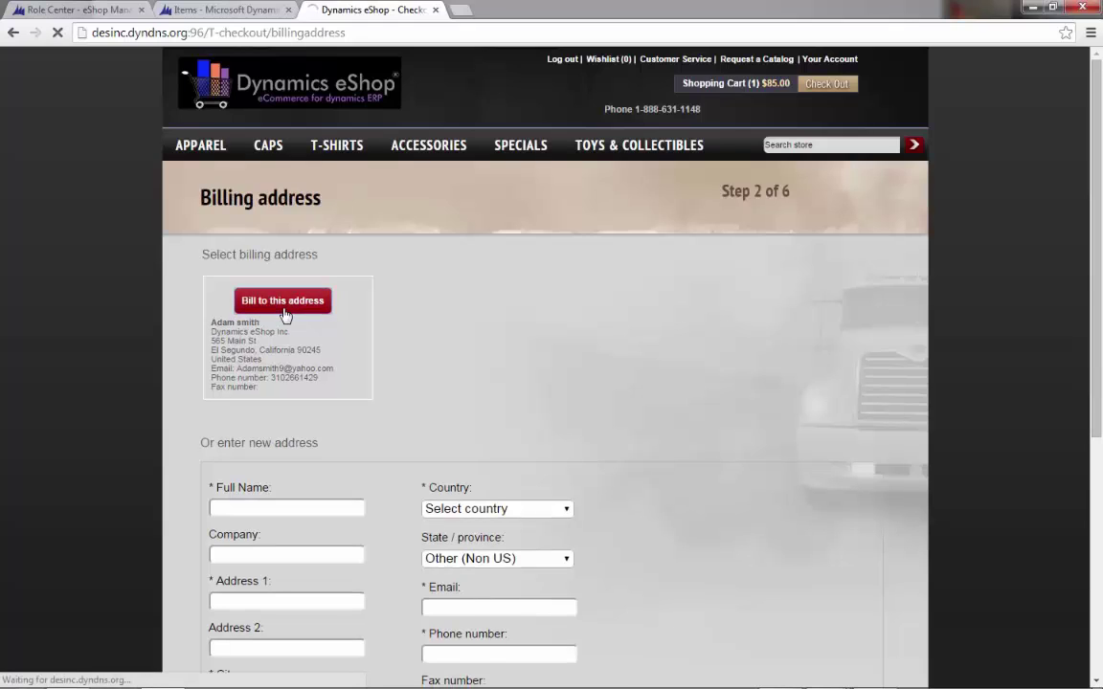
{"action": "left_click", "coordinate": [284, 313]}
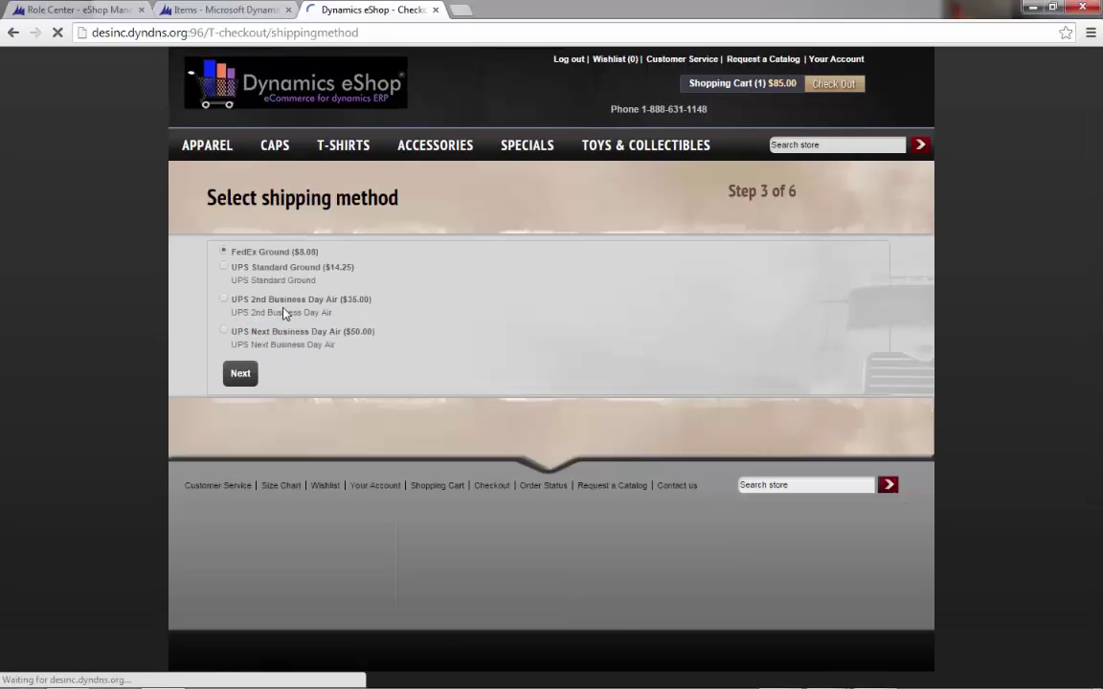
{"action": "left_click", "coordinate": [244, 380]}
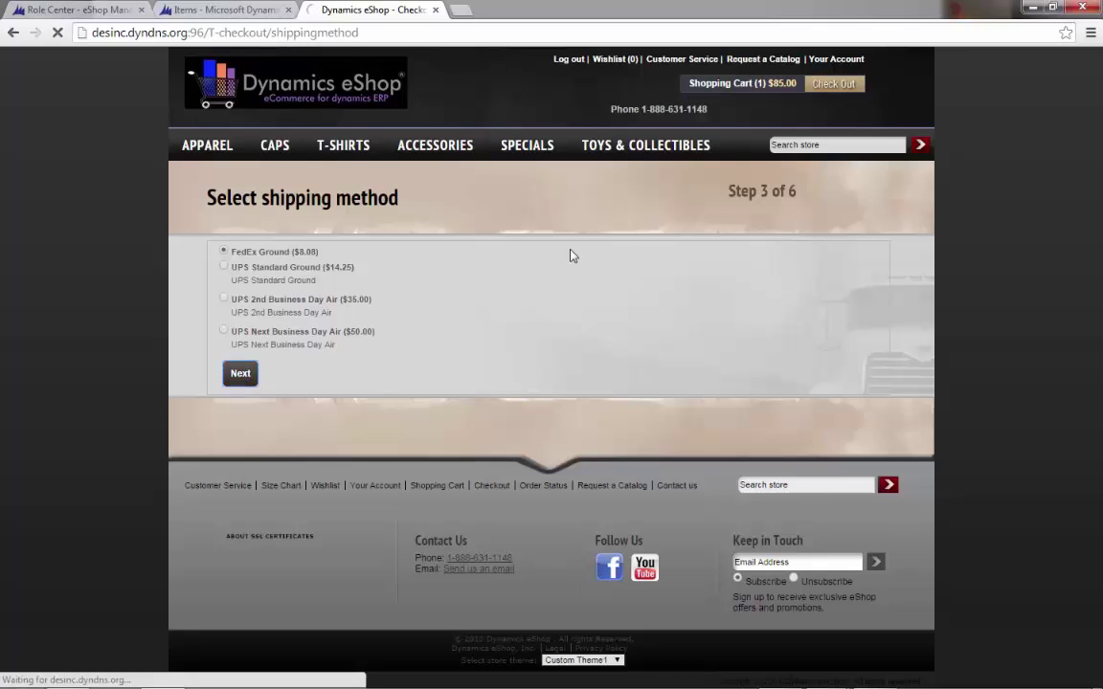
- Enter the Visa payment details: cardholder name, card number, 2017 expiry year and card code
{"action": "left_click", "coordinate": [470, 277]}
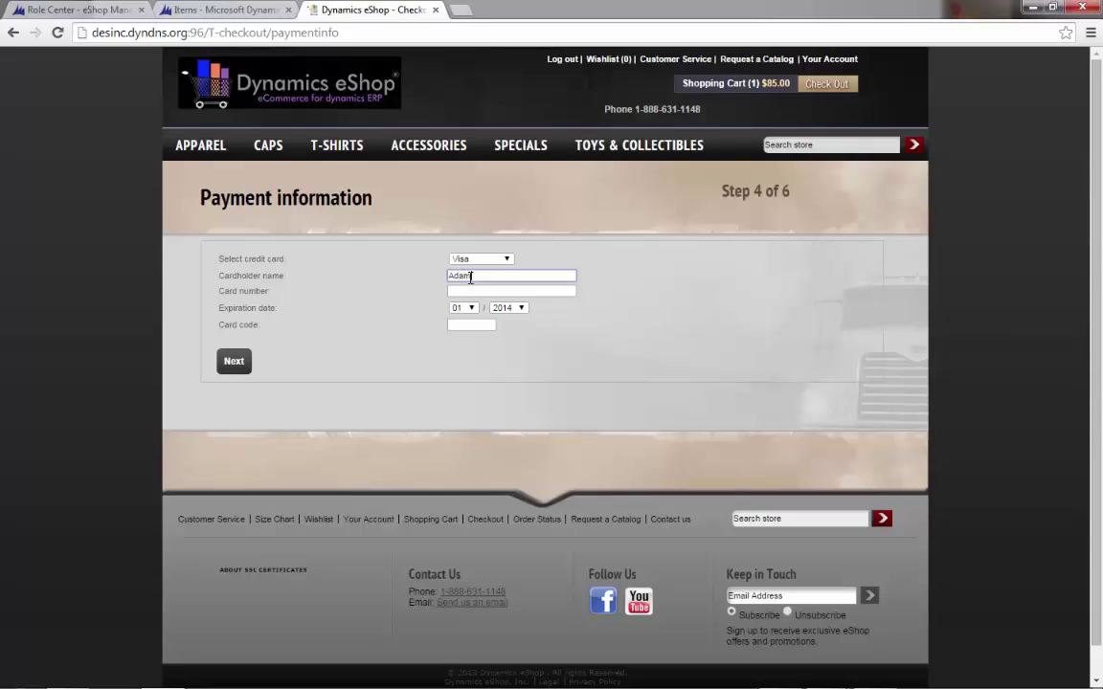
{"action": "key", "text": "Tab"}
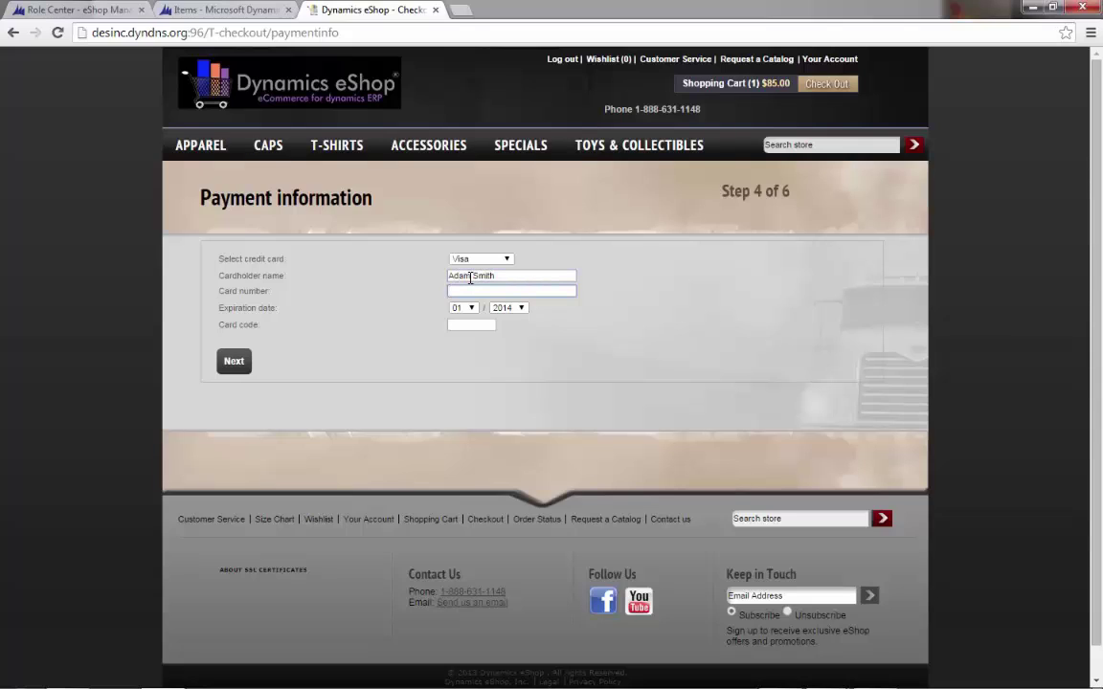
{"action": "type", "text": "4111111111111111"}
{"action": "left_click", "coordinate": [521, 308]}
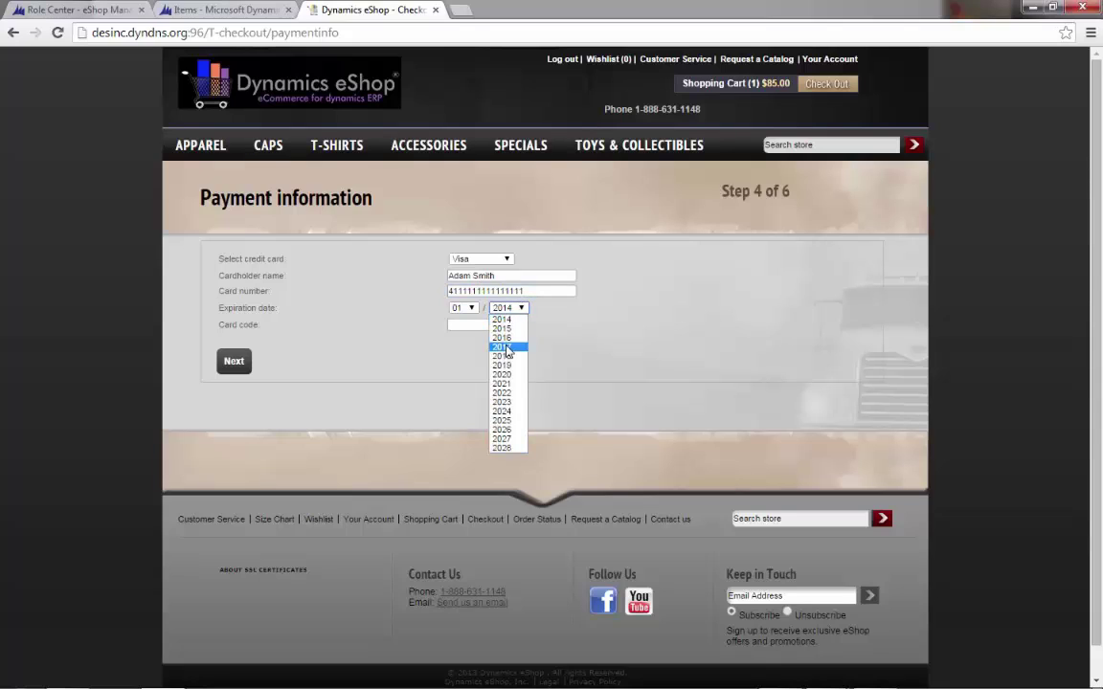
{"action": "left_click", "coordinate": [506, 348]}
{"action": "left_click", "coordinate": [480, 324]}
{"action": "type", "text": "123"}
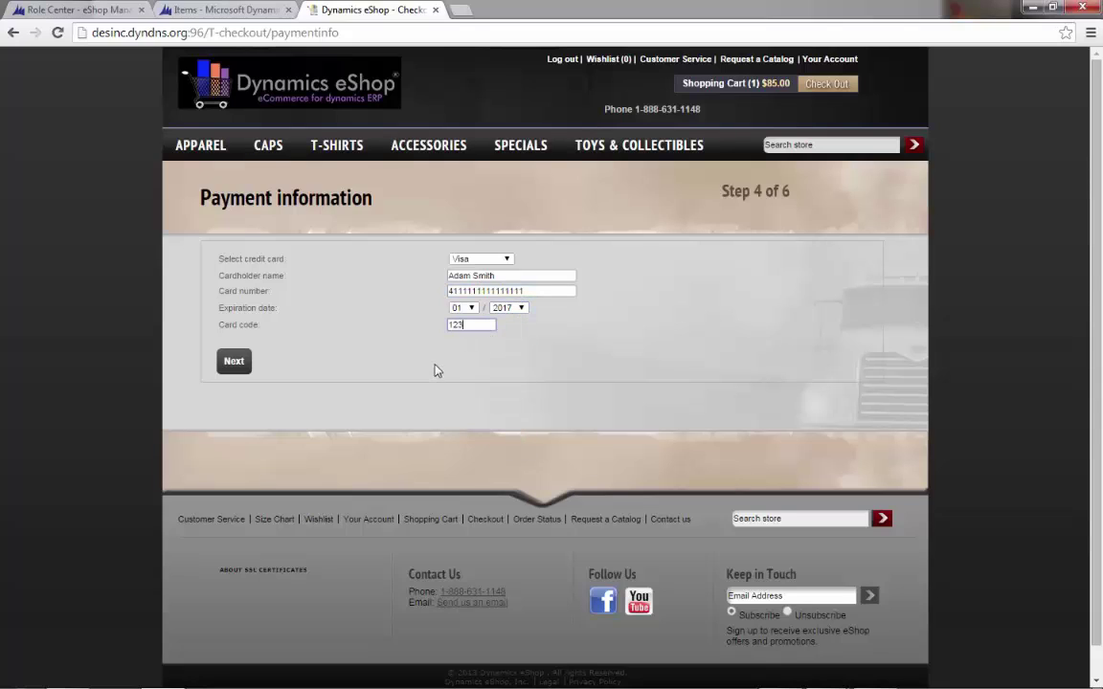
- Confirm and place the $93.08 order, then return to the NAV Role Center
{"action": "left_click", "coordinate": [235, 364]}
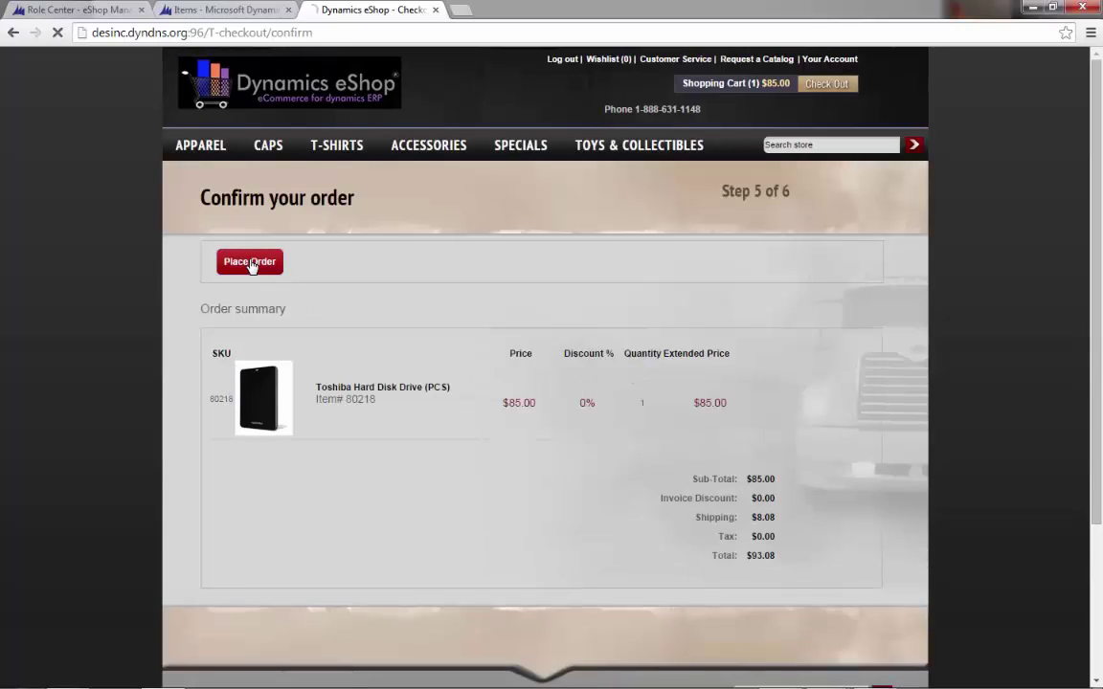
{"action": "left_click", "coordinate": [250, 263]}
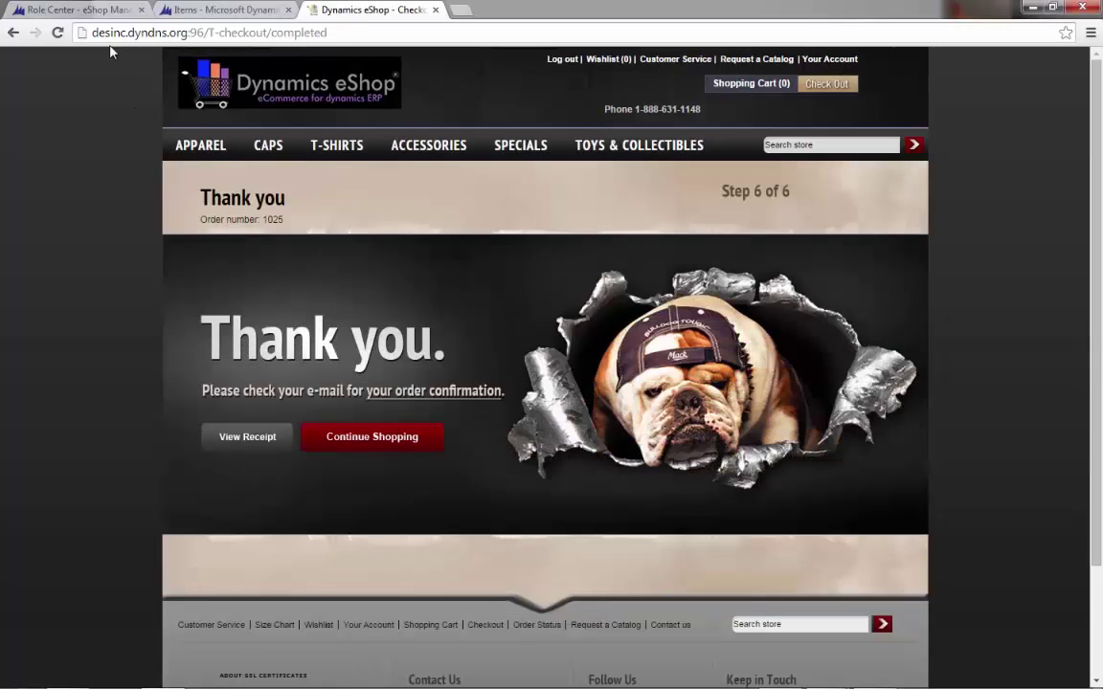
{"action": "left_click", "coordinate": [74, 10]}
- Refresh the Role Center, open the E-Shop Users list and select user ES00013
{"action": "left_click", "coordinate": [192, 33]}
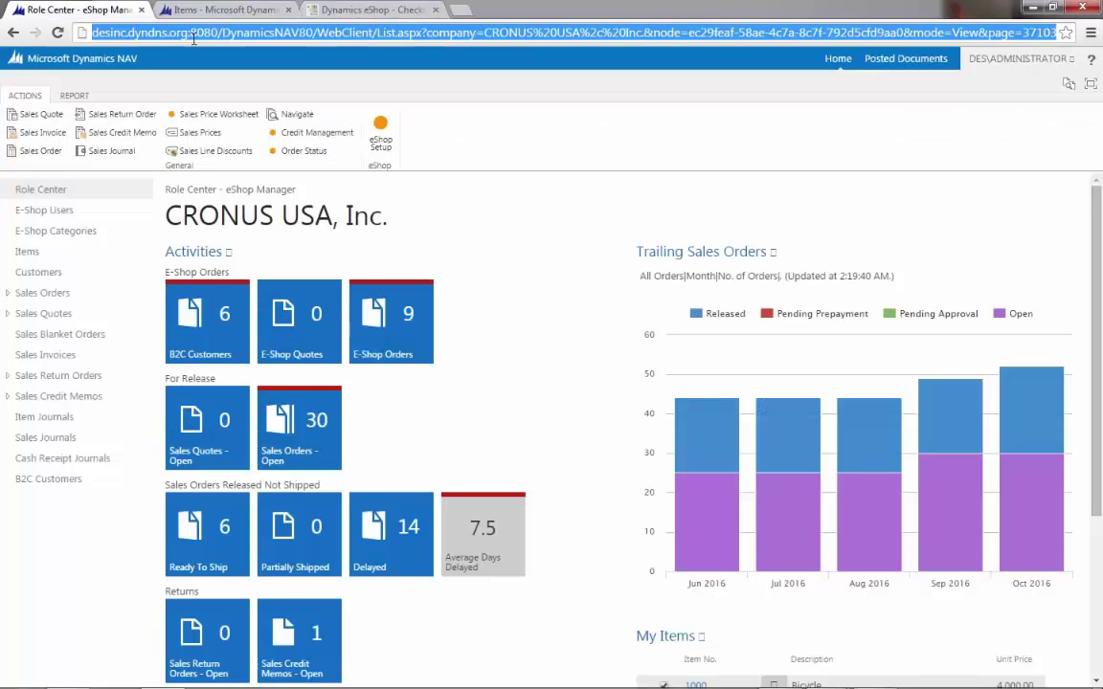
{"action": "key", "text": "Return"}
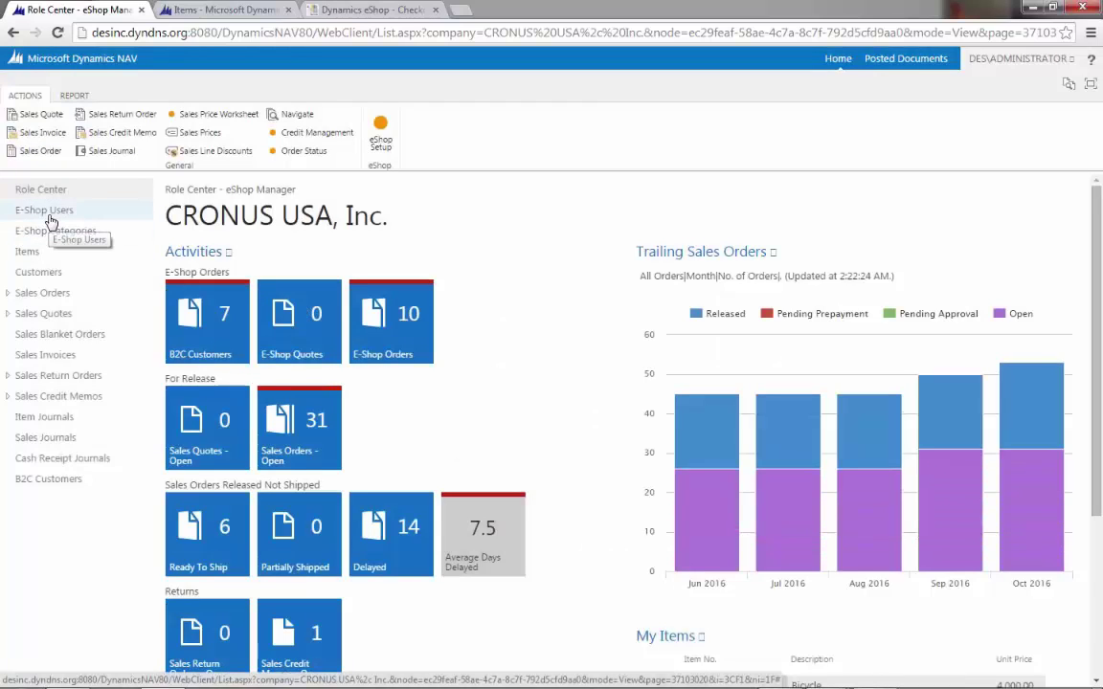
{"action": "left_click", "coordinate": [50, 215]}
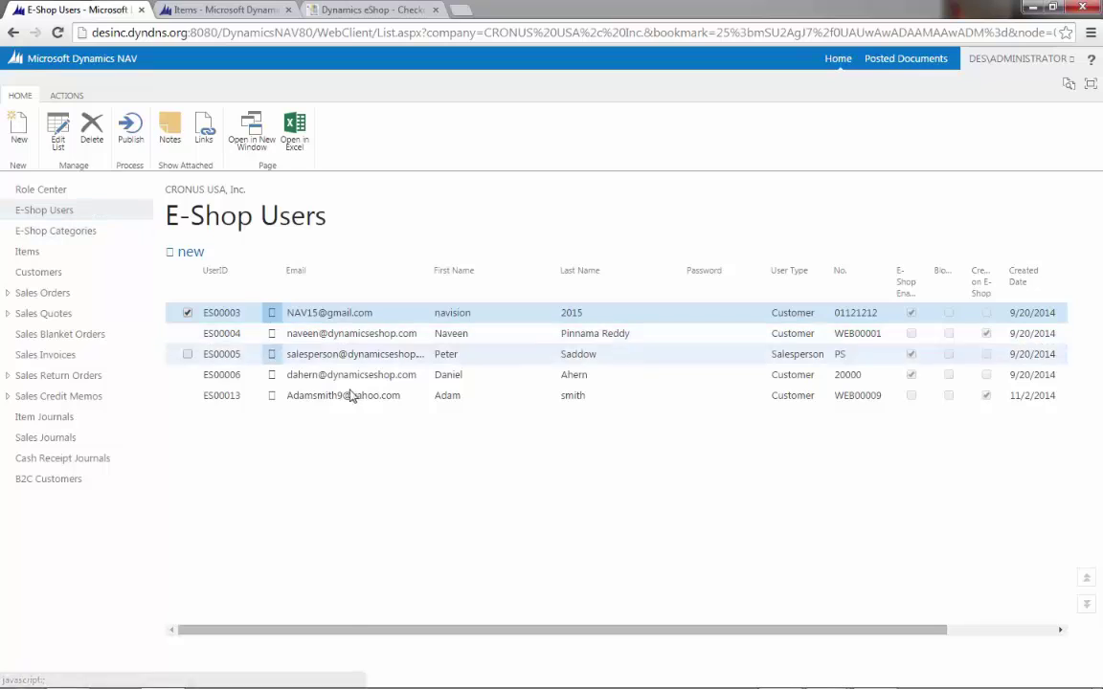
{"action": "left_click", "coordinate": [357, 395]}
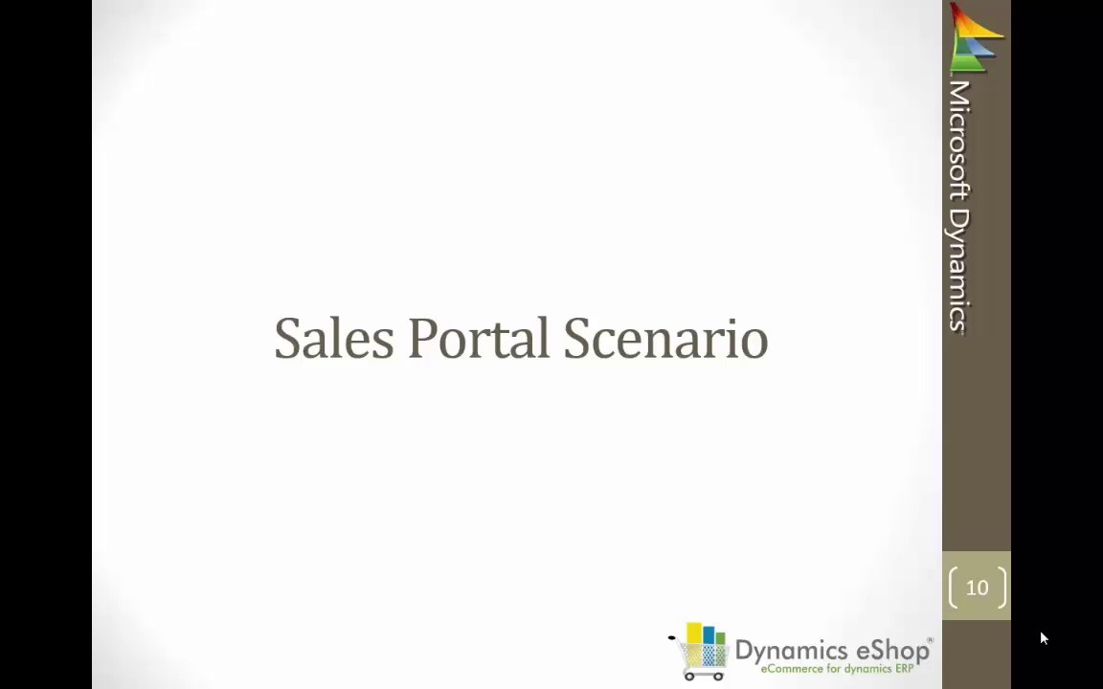
- Sign in to Dynamics eShop with the saved salesperson credentials and check the customer selector
{"action": "key", "text": "alt+Tab"}
{"action": "key", "text": "alt+Tab"}
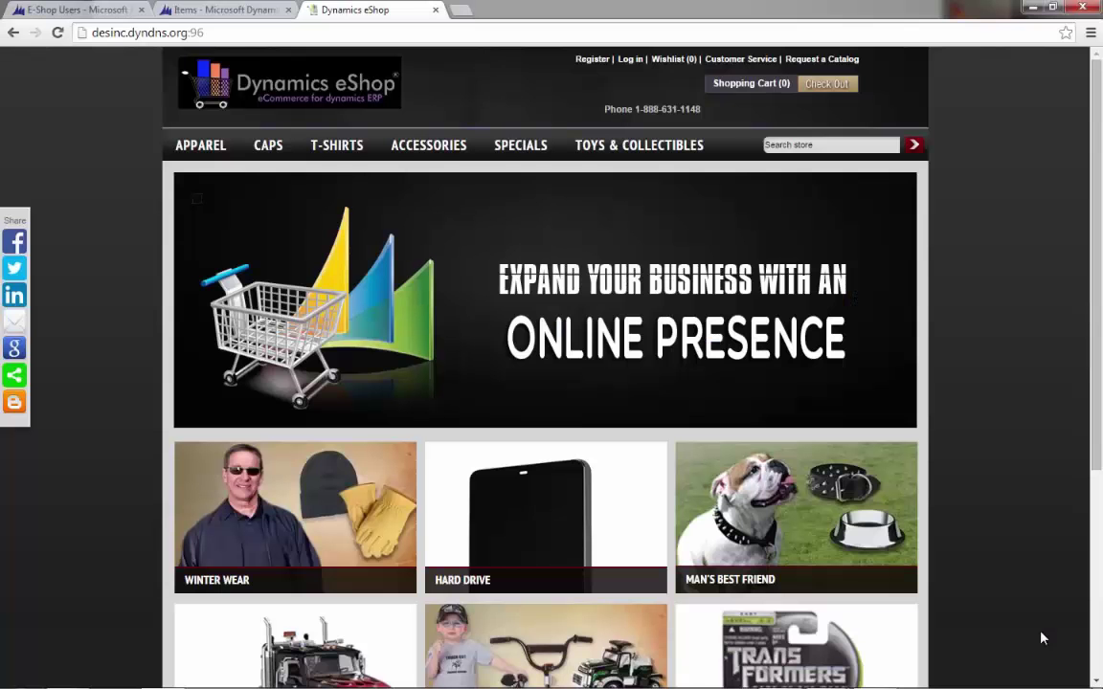
{"action": "left_click", "coordinate": [630, 59]}
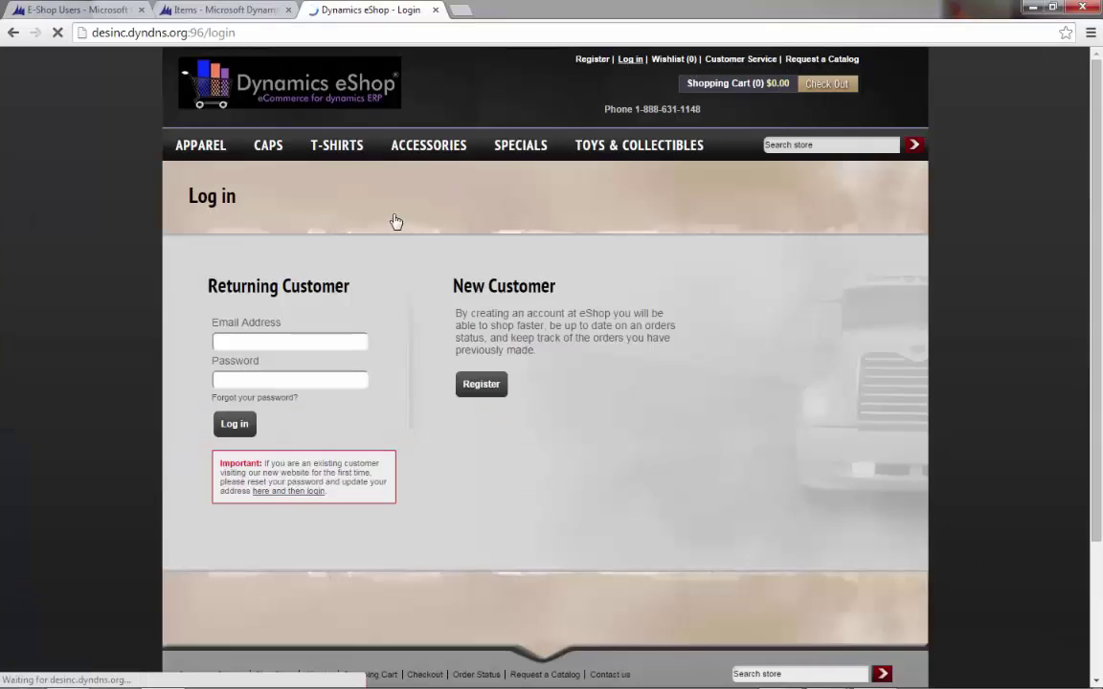
{"action": "left_click", "coordinate": [234, 425]}
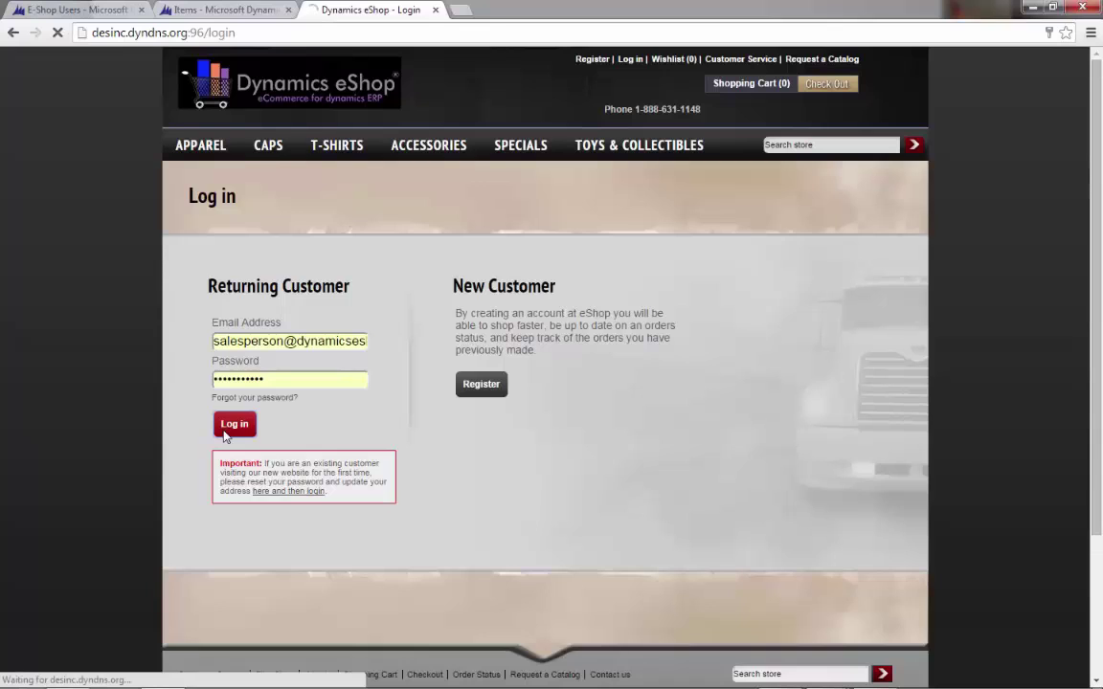
{"action": "left_click", "coordinate": [478, 120]}
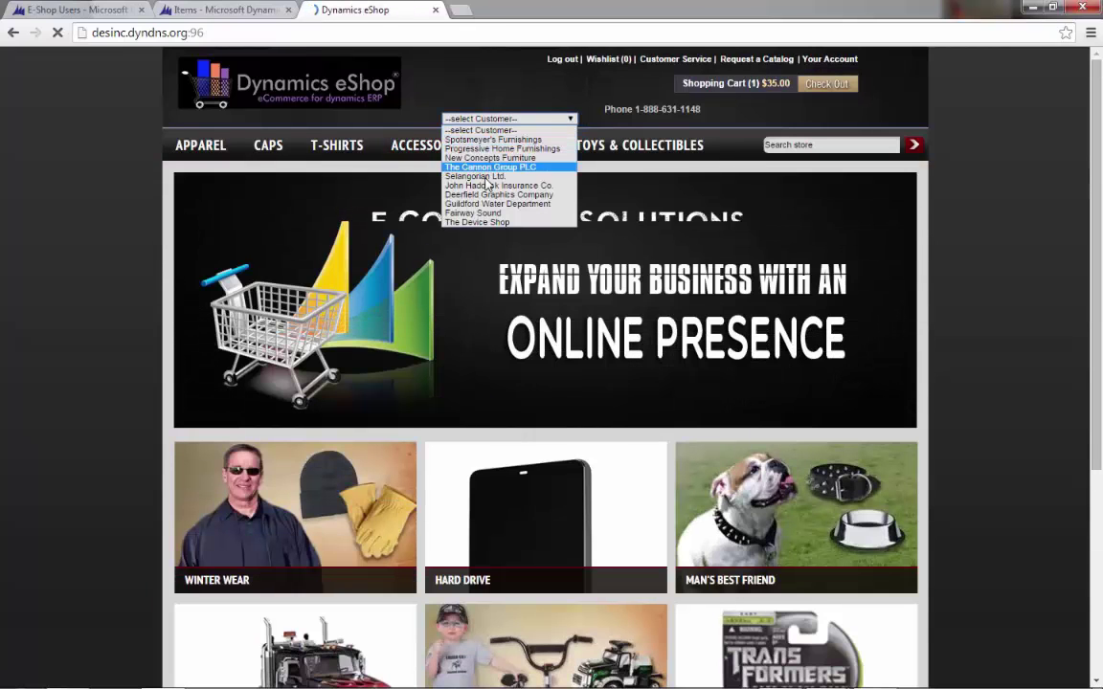
{"action": "left_click", "coordinate": [527, 90]}
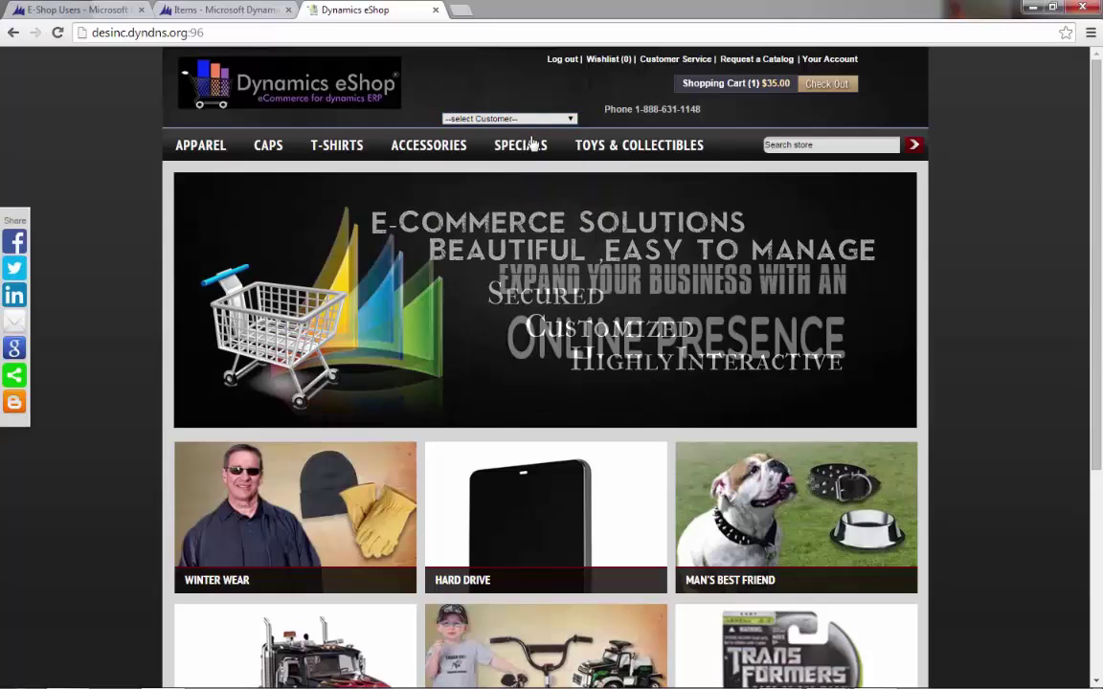
- In DES Specials, switch the shopped-for customer from The Cannon Group PLC to Selangorian Ltd
{"action": "mouse_move", "coordinate": [532, 151]}
{"action": "left_click", "coordinate": [530, 259]}
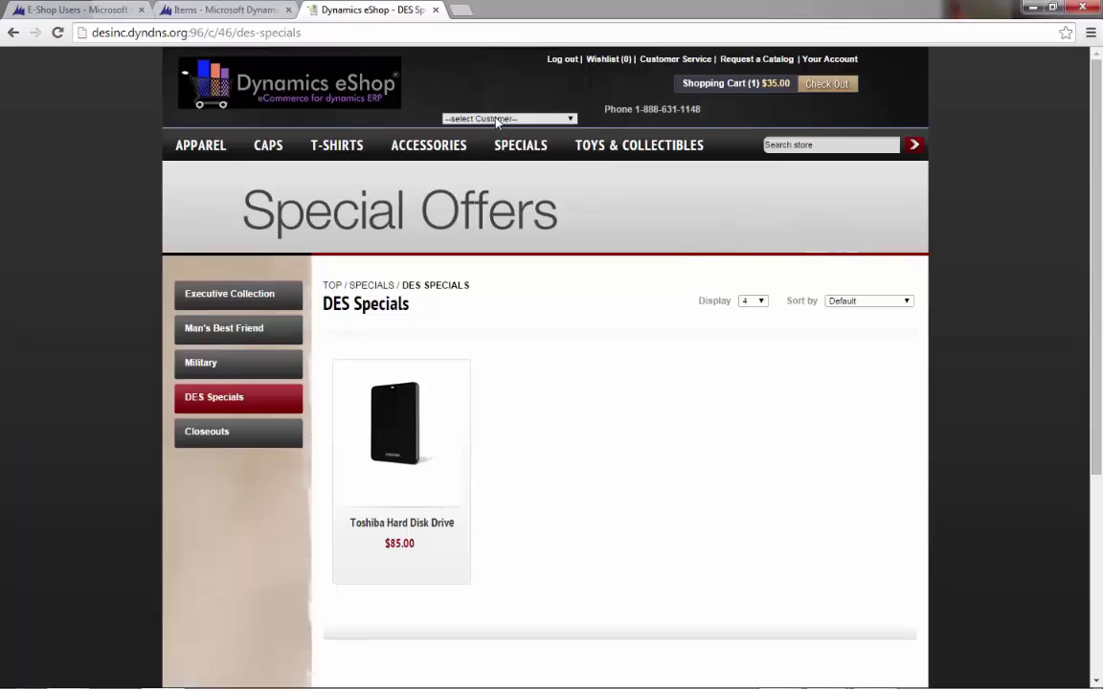
{"action": "left_click", "coordinate": [498, 119]}
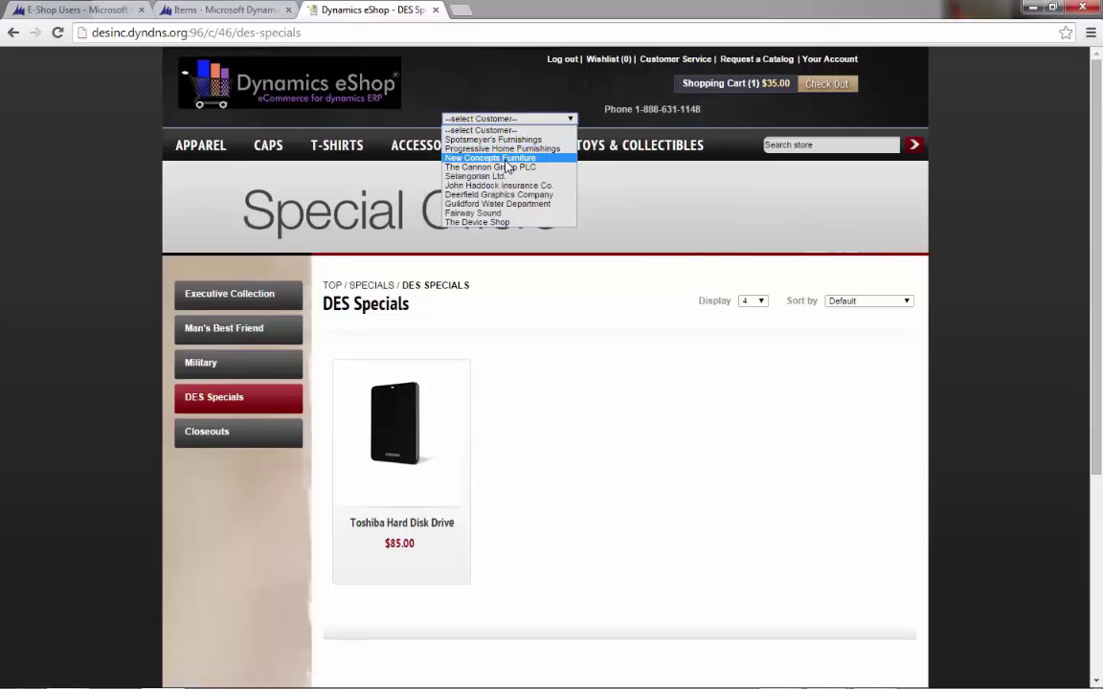
{"action": "left_click", "coordinate": [507, 166]}
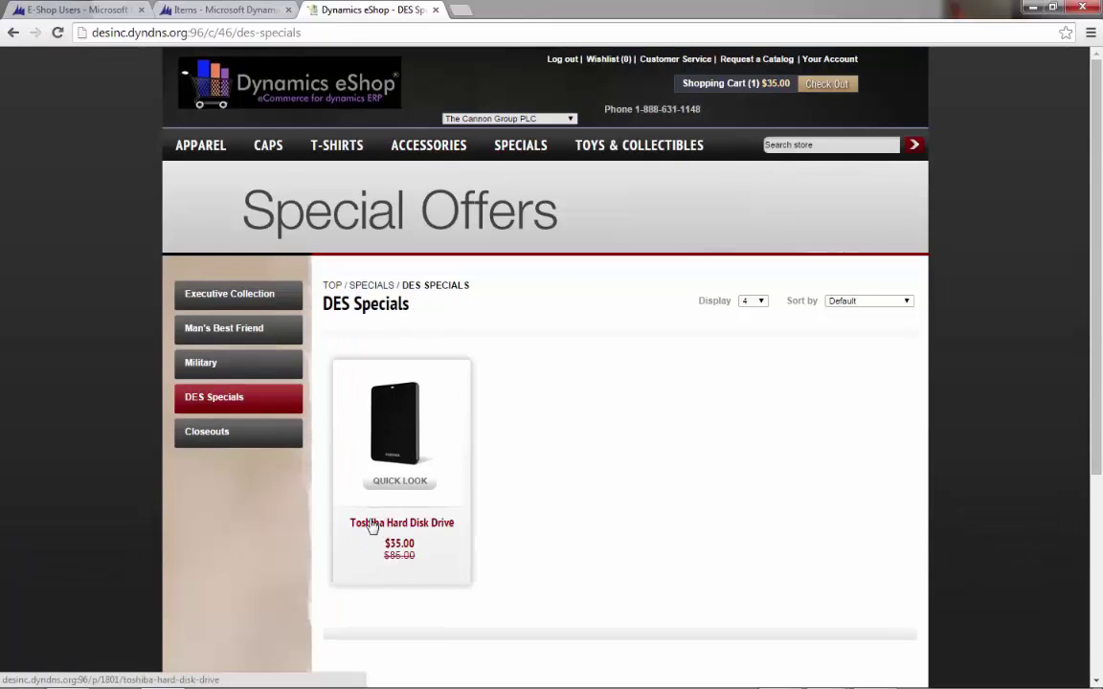
{"action": "left_click", "coordinate": [517, 119]}
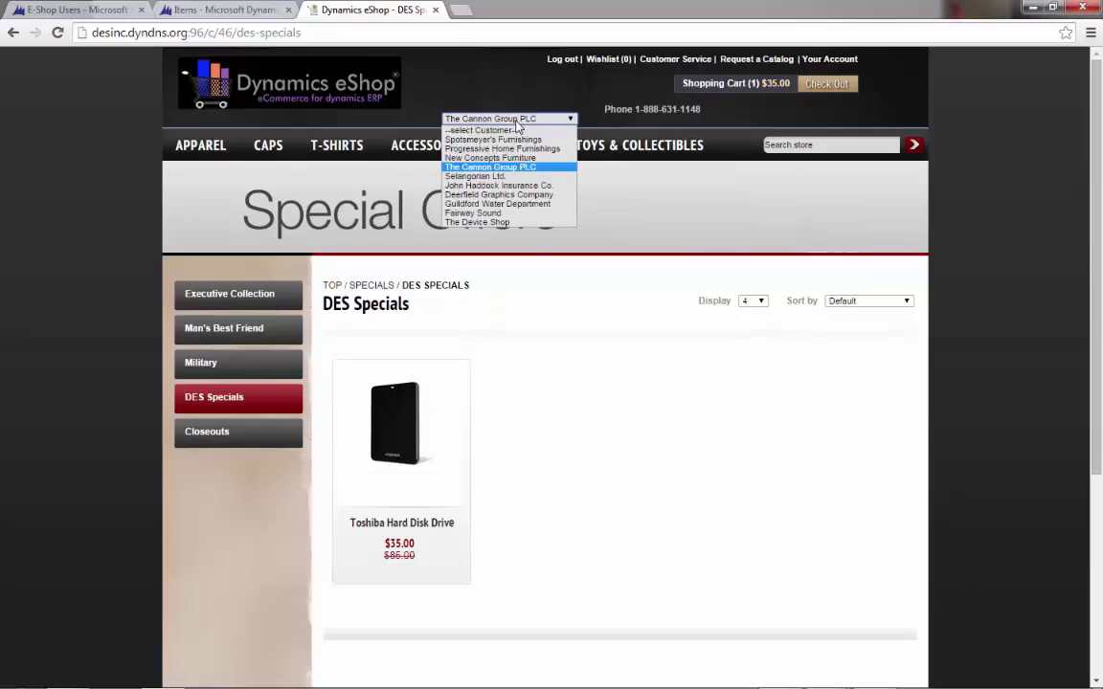
{"action": "left_click", "coordinate": [523, 178]}
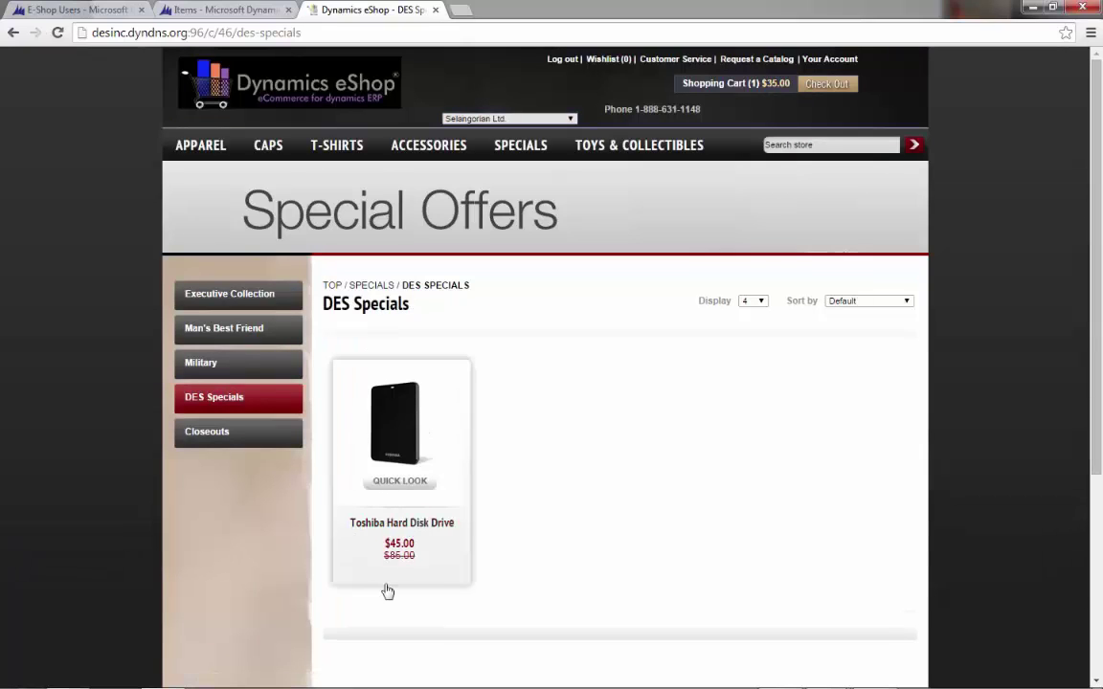
- Add the Toshiba Hard Disk Drive at $45.00 to the cart and view the cart
{"action": "left_click", "coordinate": [411, 490]}
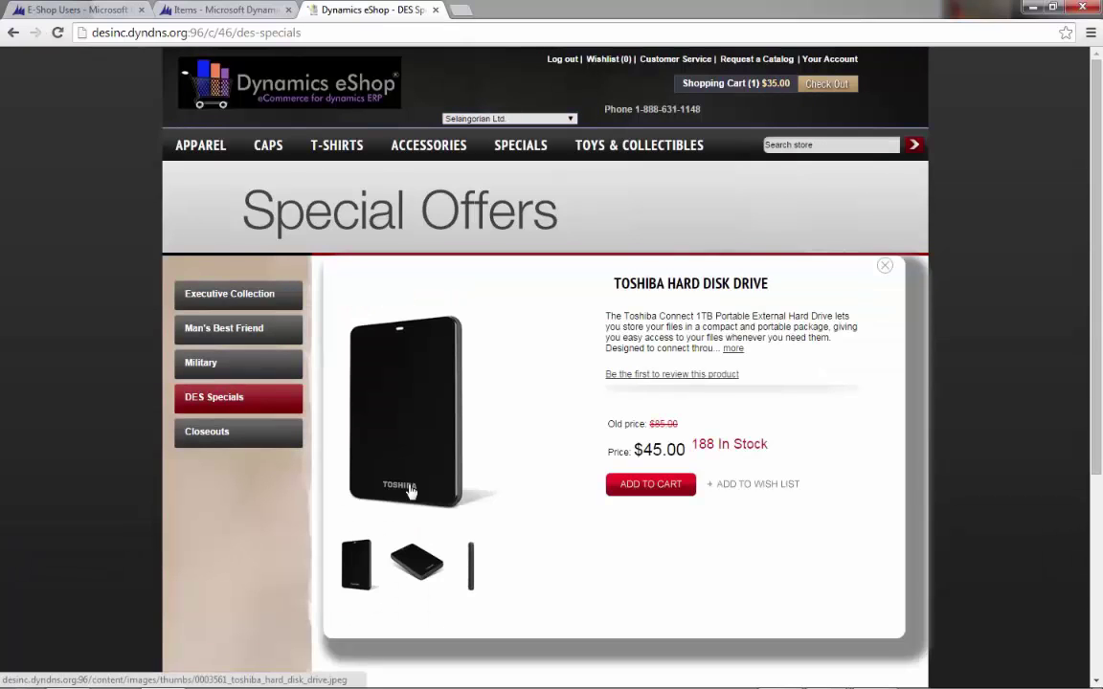
{"action": "left_click", "coordinate": [651, 485]}
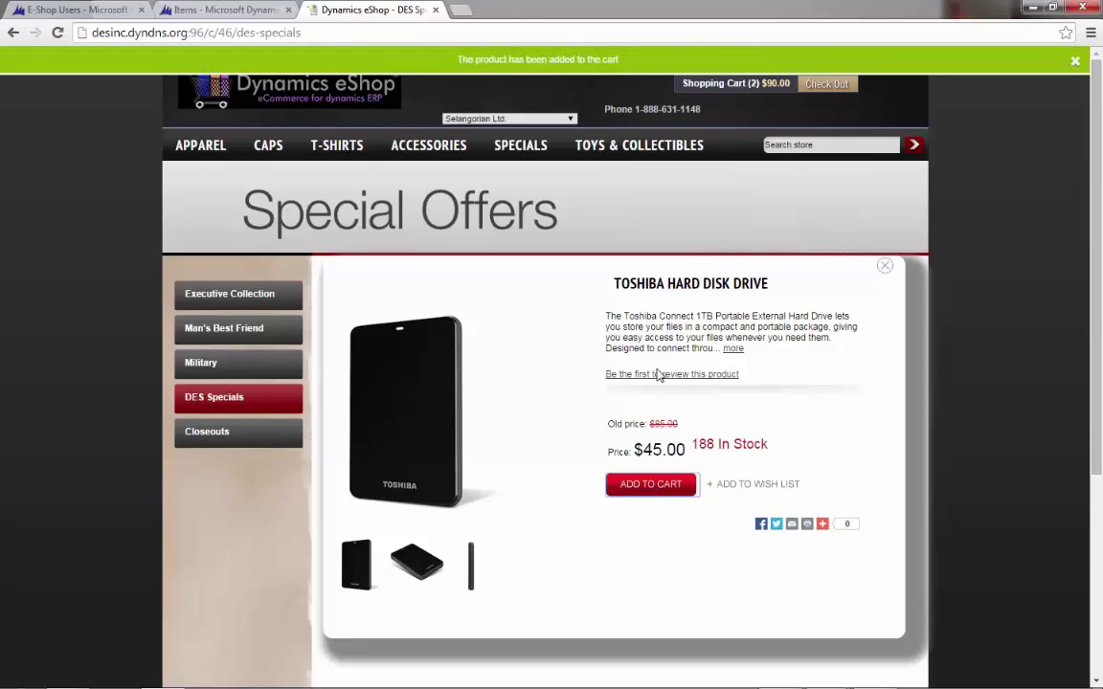
{"action": "left_click", "coordinate": [702, 85]}
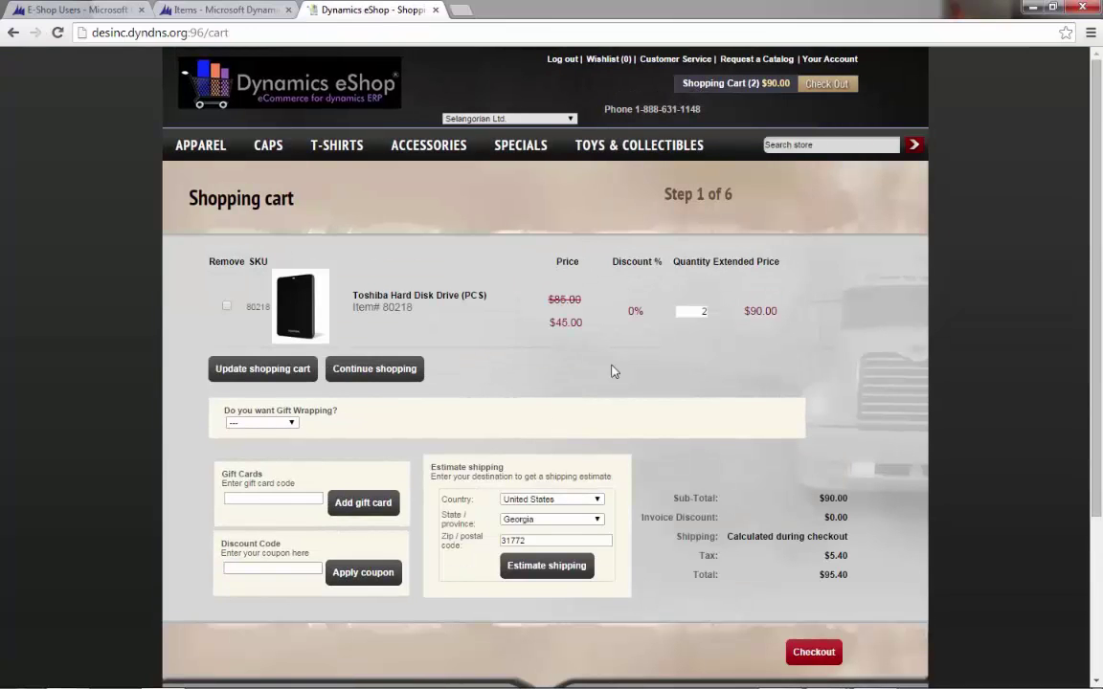
{"action": "left_click", "coordinate": [818, 63]}
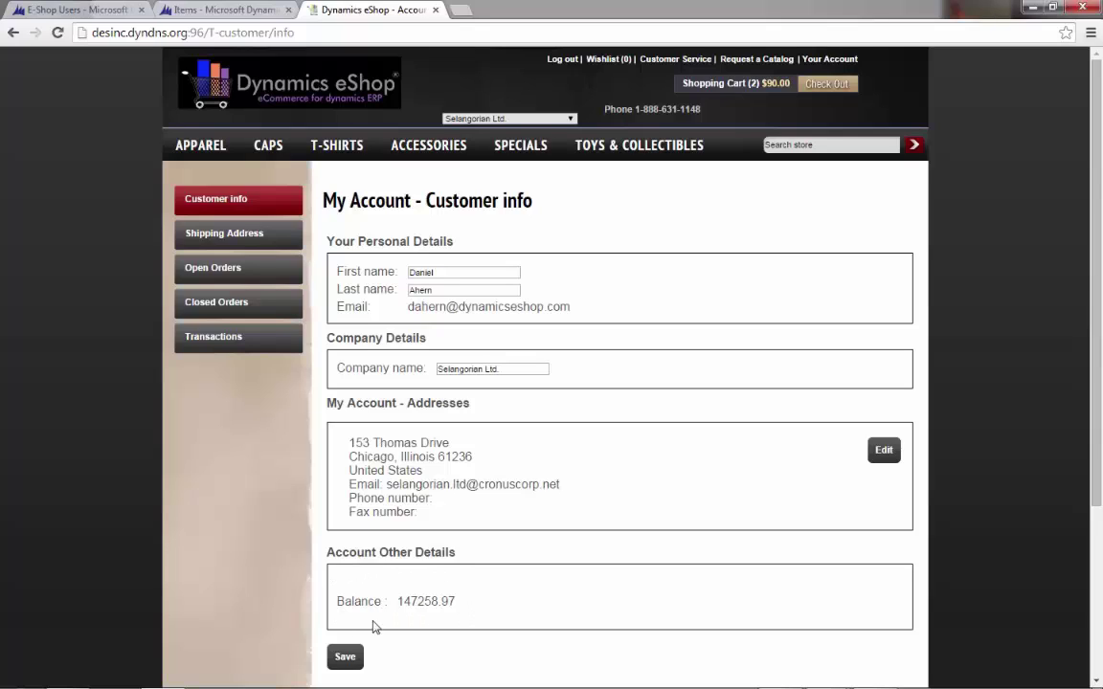
{"action": "left_click", "coordinate": [256, 234]}
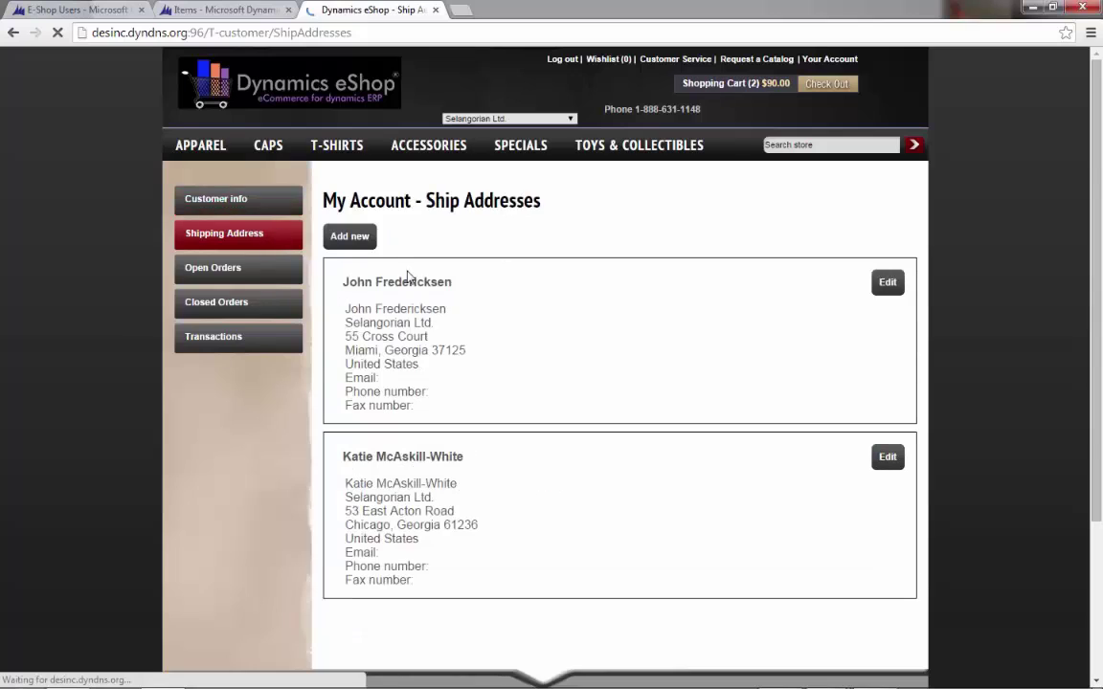
{"action": "left_click", "coordinate": [251, 279]}
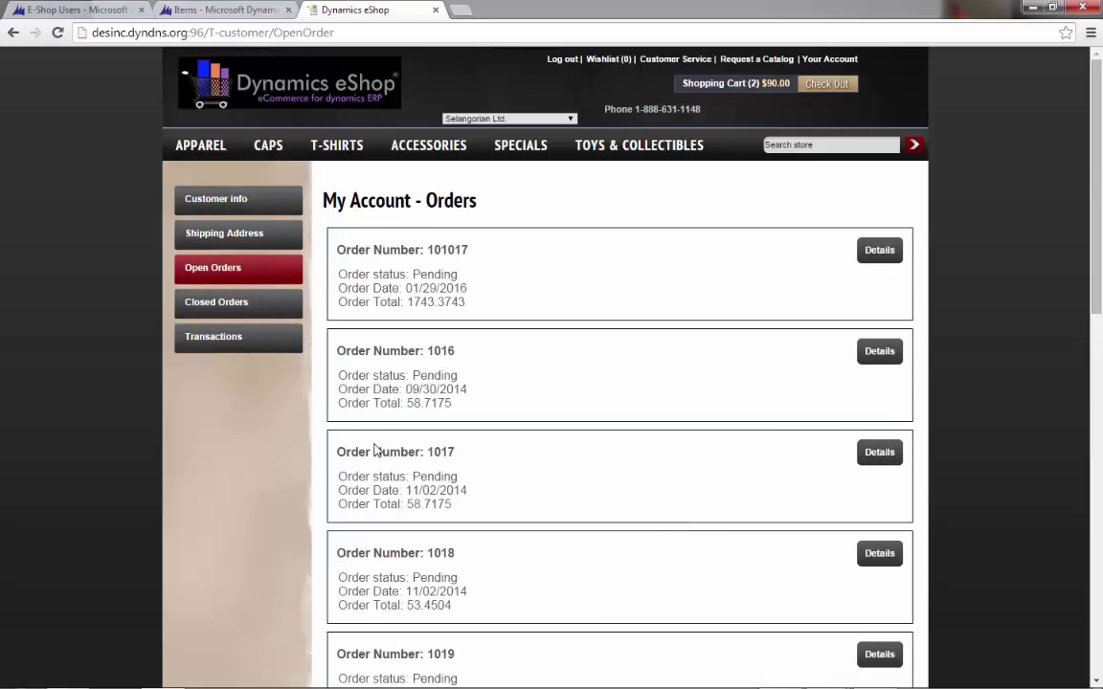
{"action": "left_click", "coordinate": [251, 299]}
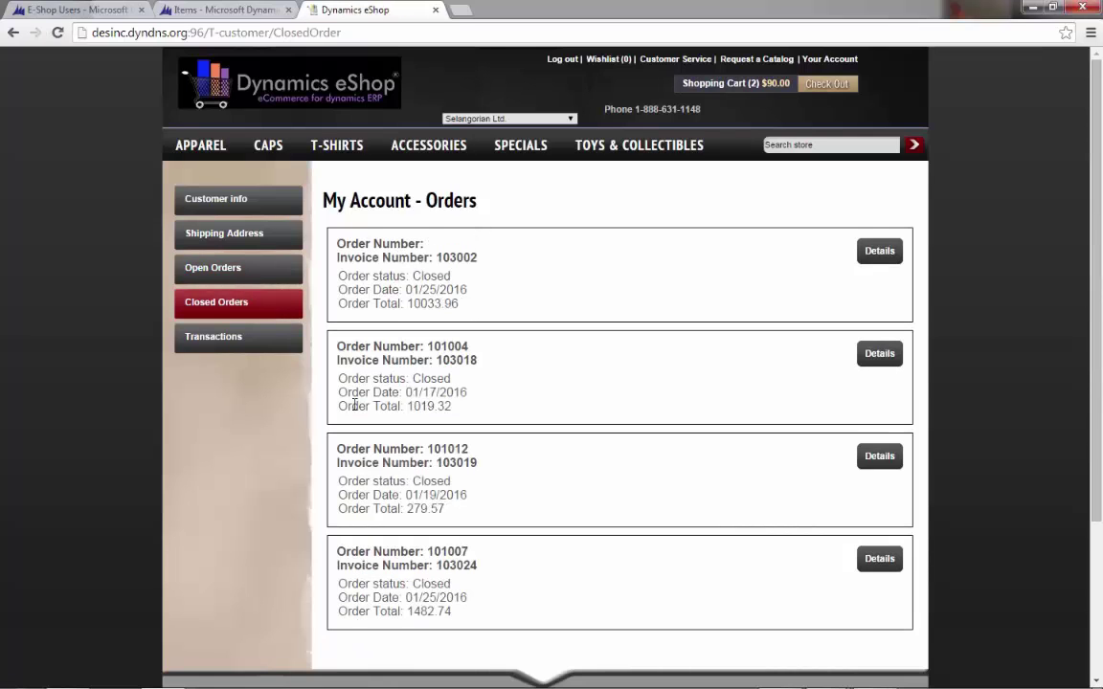
{"action": "left_click", "coordinate": [239, 338]}
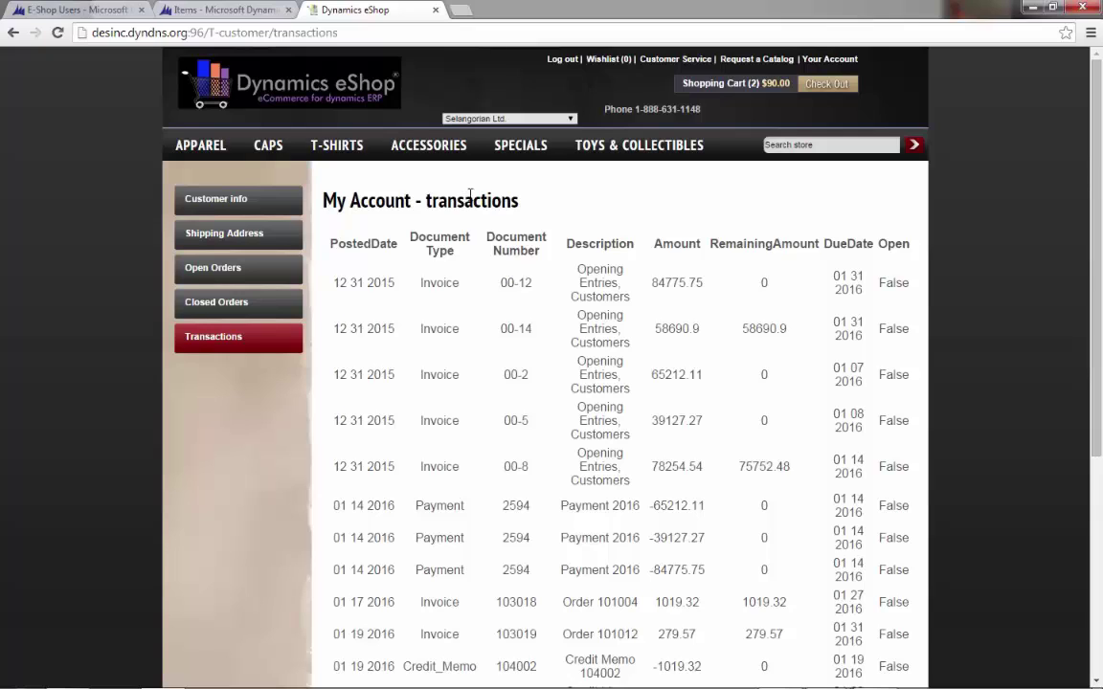
{"action": "mouse_move", "coordinate": [520, 144]}
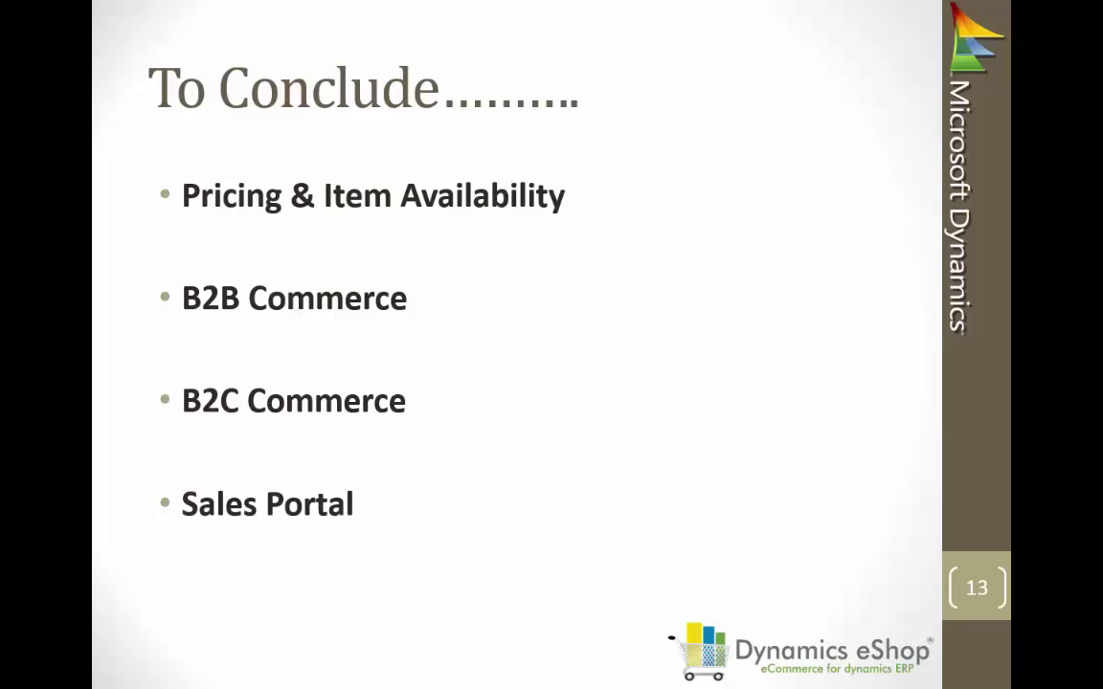
{"action": "key", "text": "Right"}
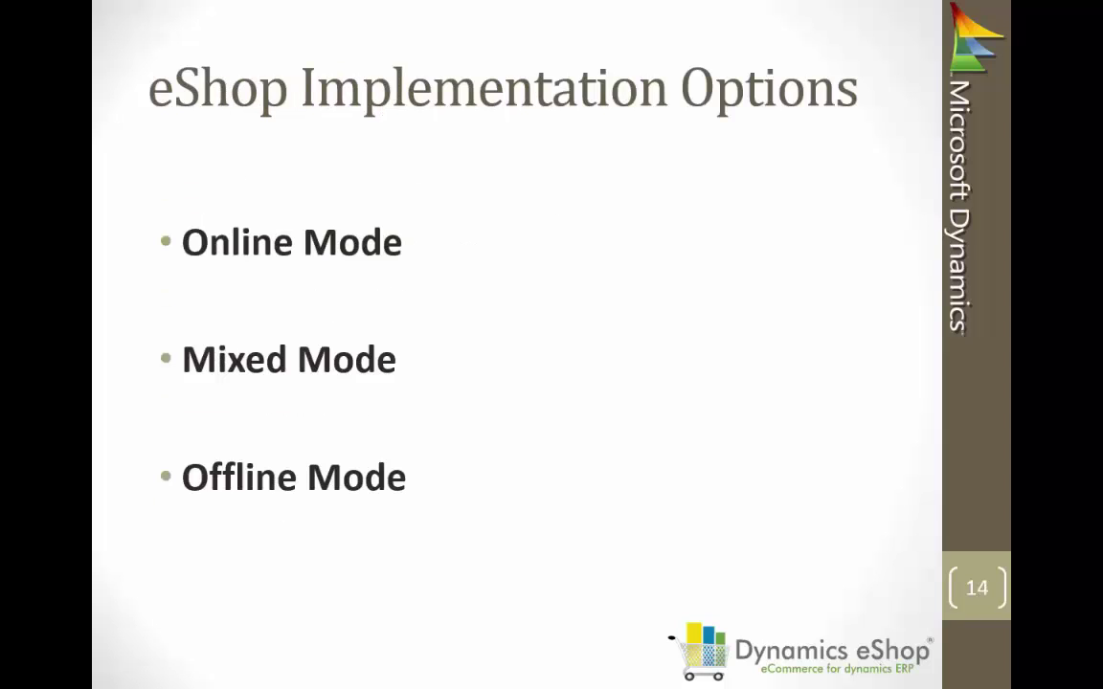